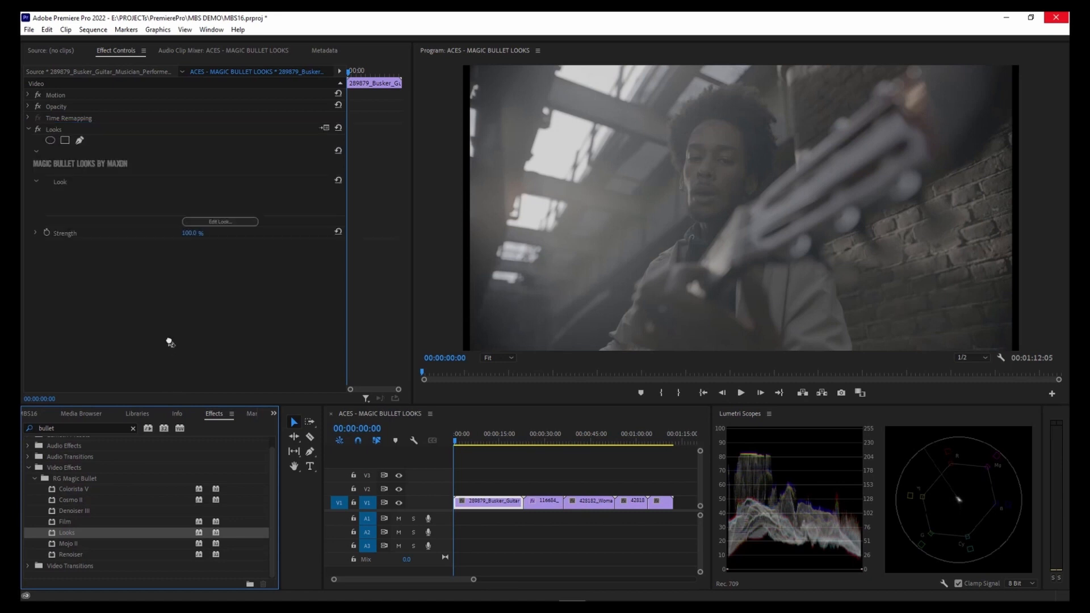
Step: Open the guitar musician clip in the Magic Bullet Looks editor and browse the available tools briefly
{"action": "left_click", "coordinate": [225, 224]}
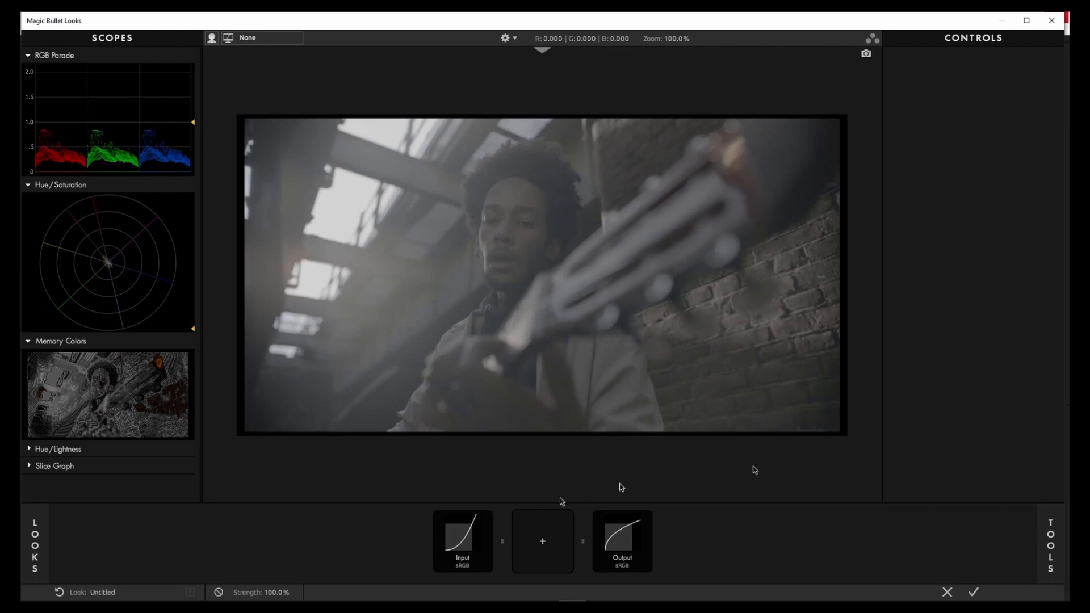
{"action": "left_click", "coordinate": [1052, 534]}
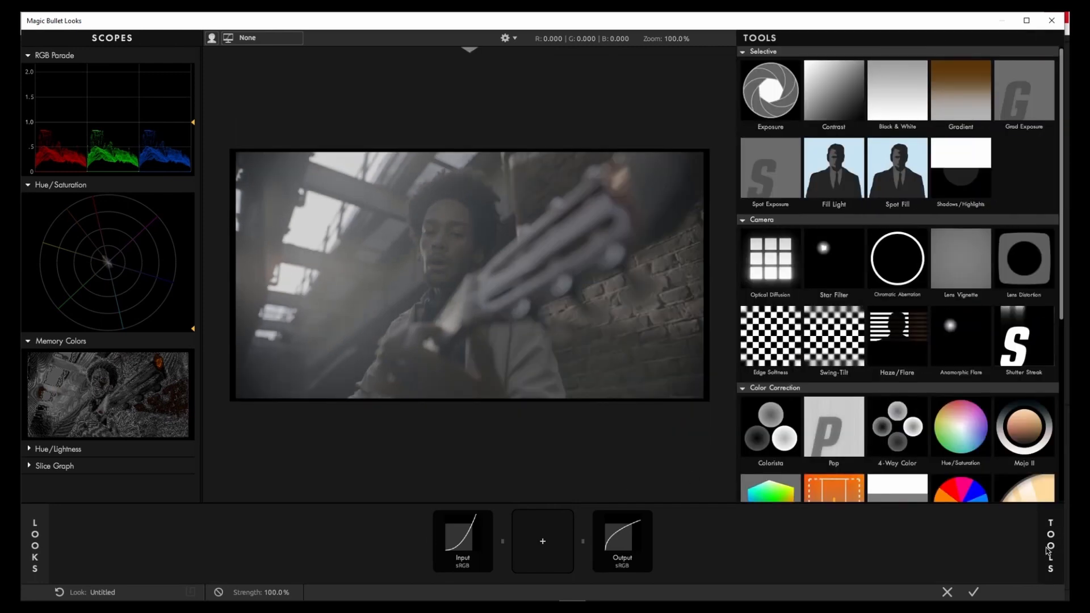
{"action": "left_click", "coordinate": [1049, 548]}
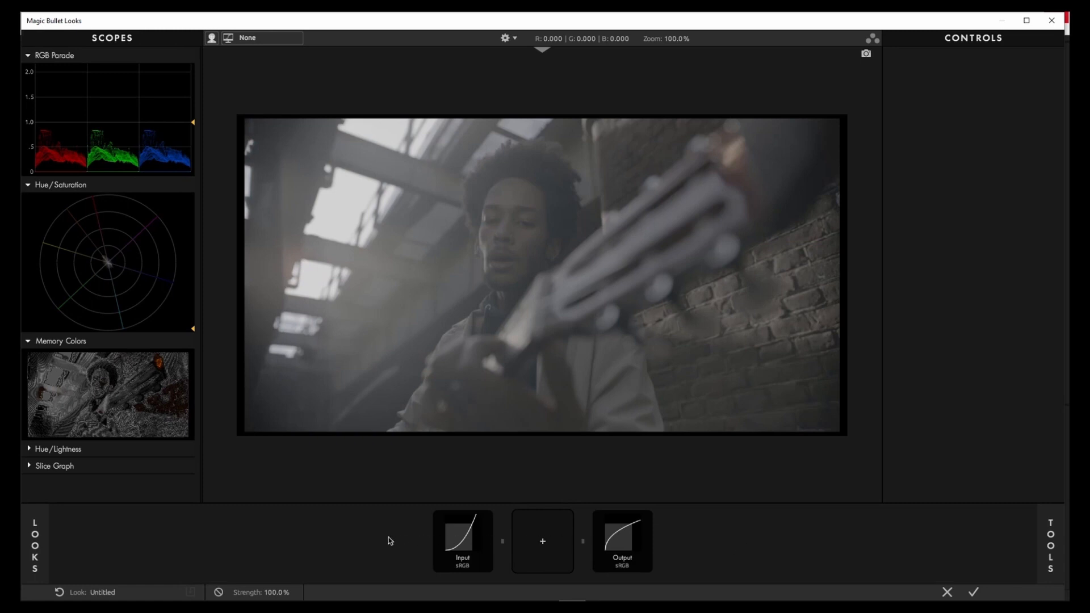
Step: Set the color management input to RWGLog3G10 and the output to Rec. 709, and try raising saturation to 200%
{"action": "left_click", "coordinate": [449, 540]}
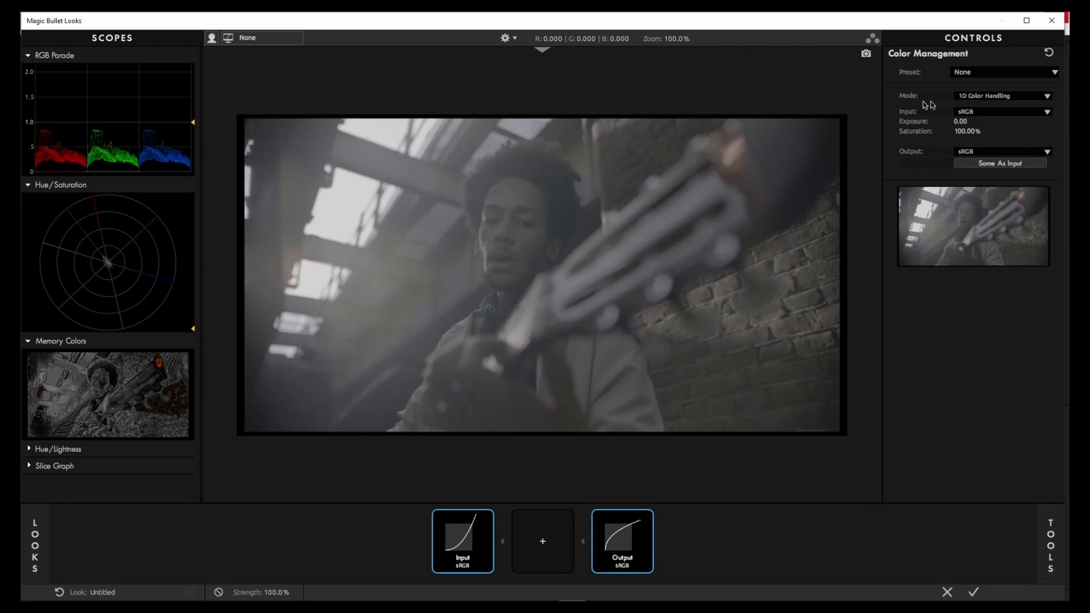
{"action": "left_click", "coordinate": [977, 113]}
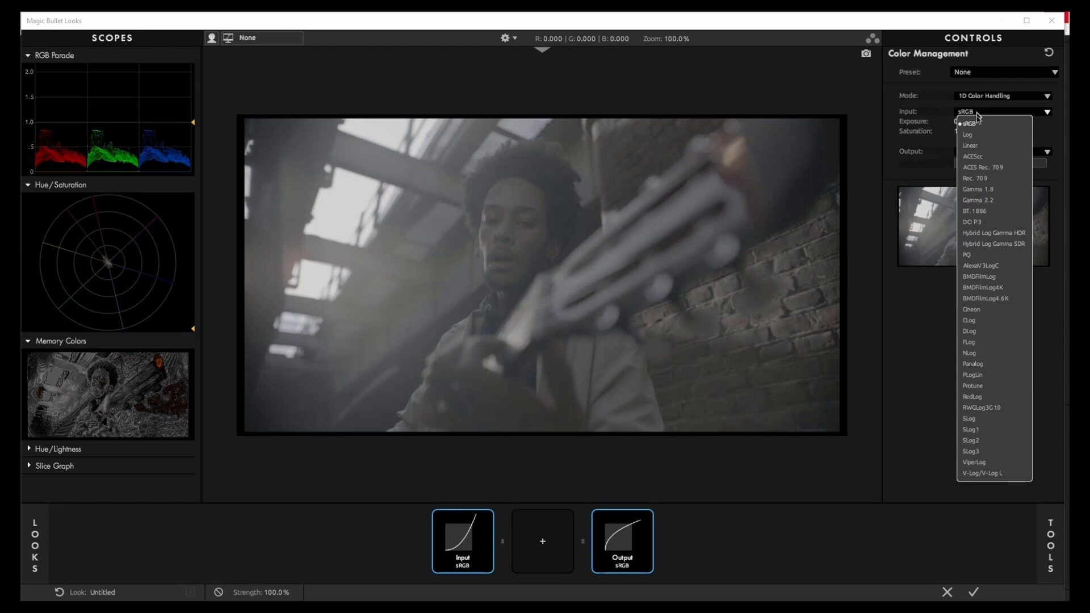
{"action": "left_click", "coordinate": [977, 407]}
{"action": "left_click", "coordinate": [983, 156]}
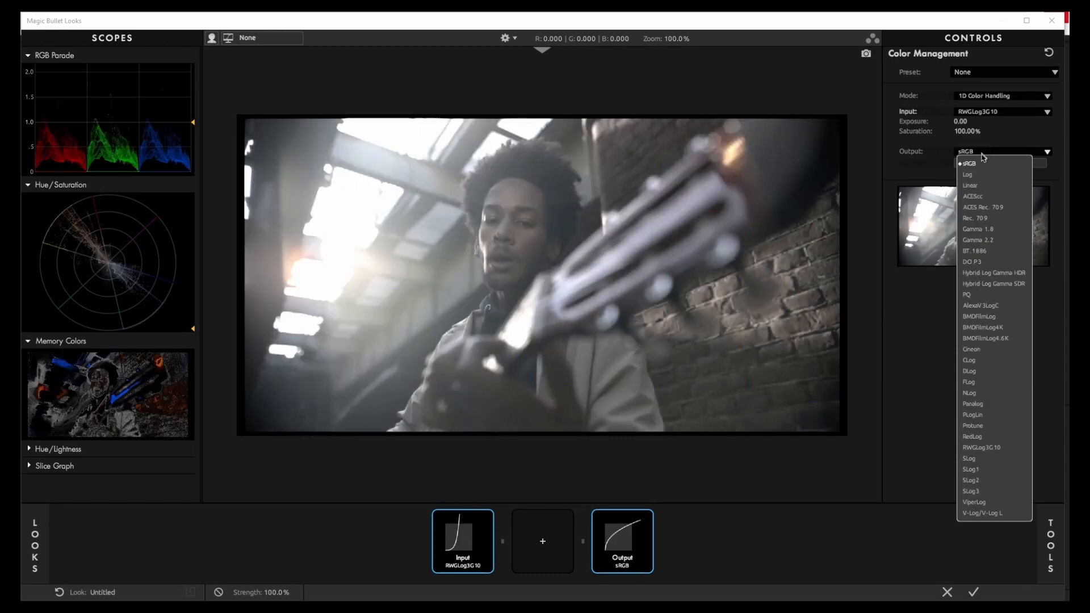
{"action": "left_click", "coordinate": [982, 220]}
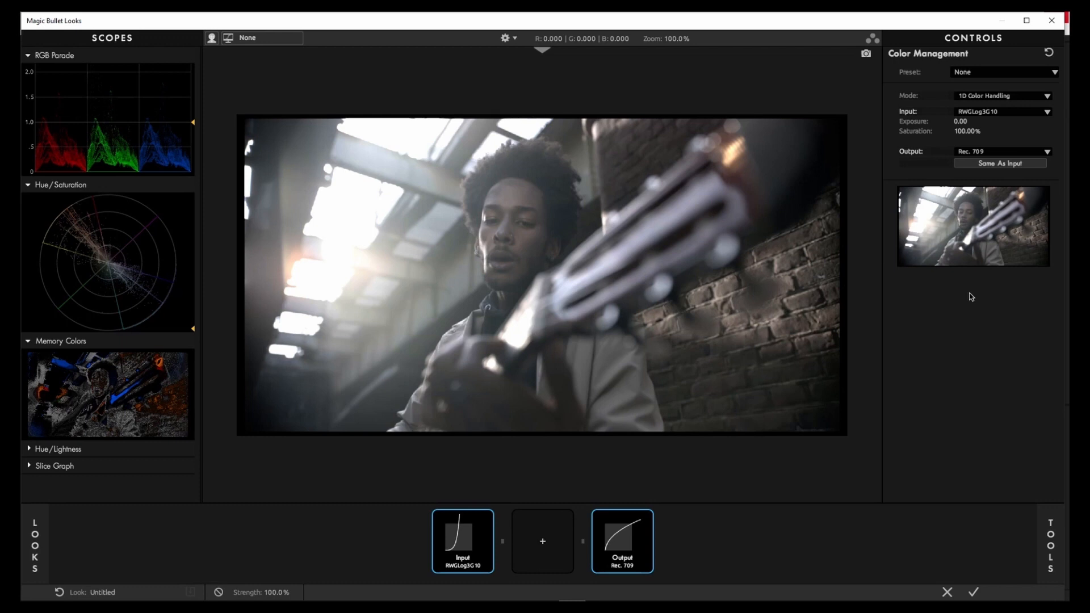
{"action": "left_click_drag", "start_coordinate": [966, 131], "coordinate": [952, 196]}
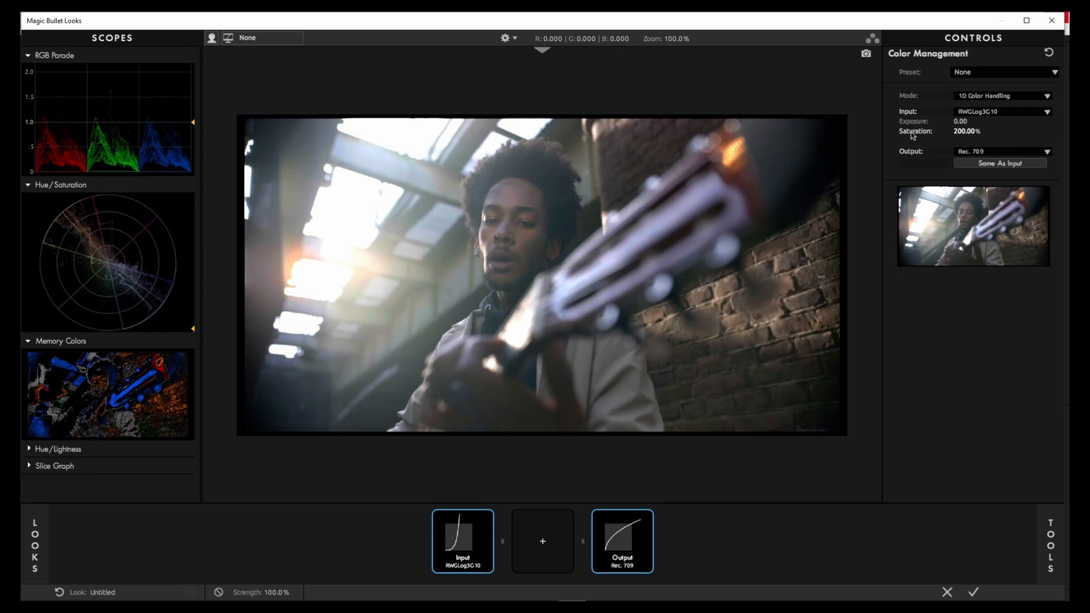
Step: Add the LUT color correction tool to the look between the input and output
{"action": "left_click", "coordinate": [1047, 559]}
{"action": "scroll", "coordinate": [966, 474], "scroll_direction": "down", "scroll_amount": 3}
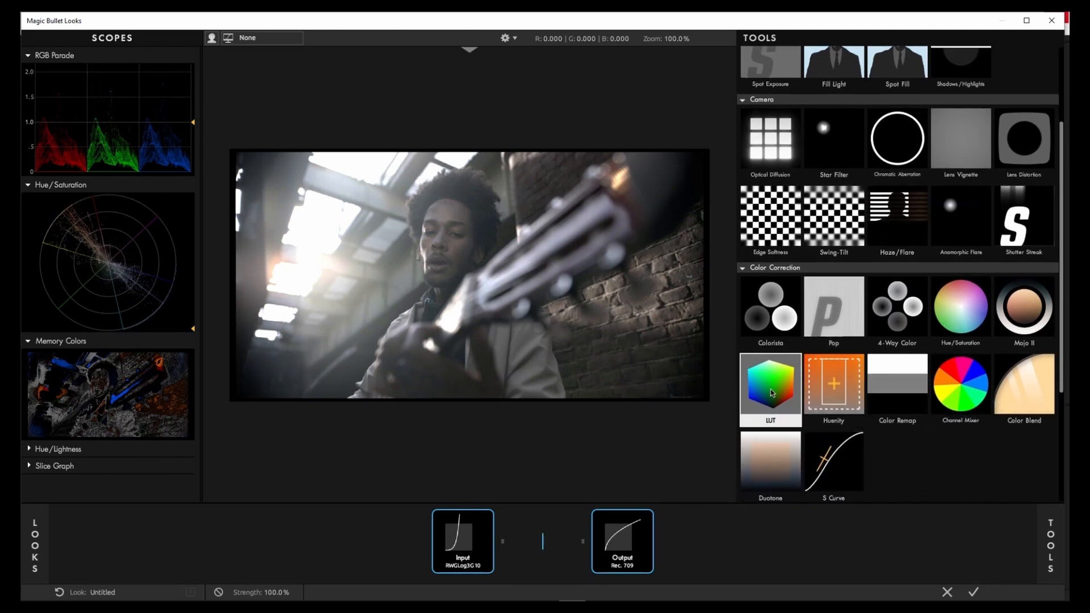
{"action": "left_click", "coordinate": [771, 392]}
{"action": "left_click_drag", "start_coordinate": [770, 393], "coordinate": [545, 534]}
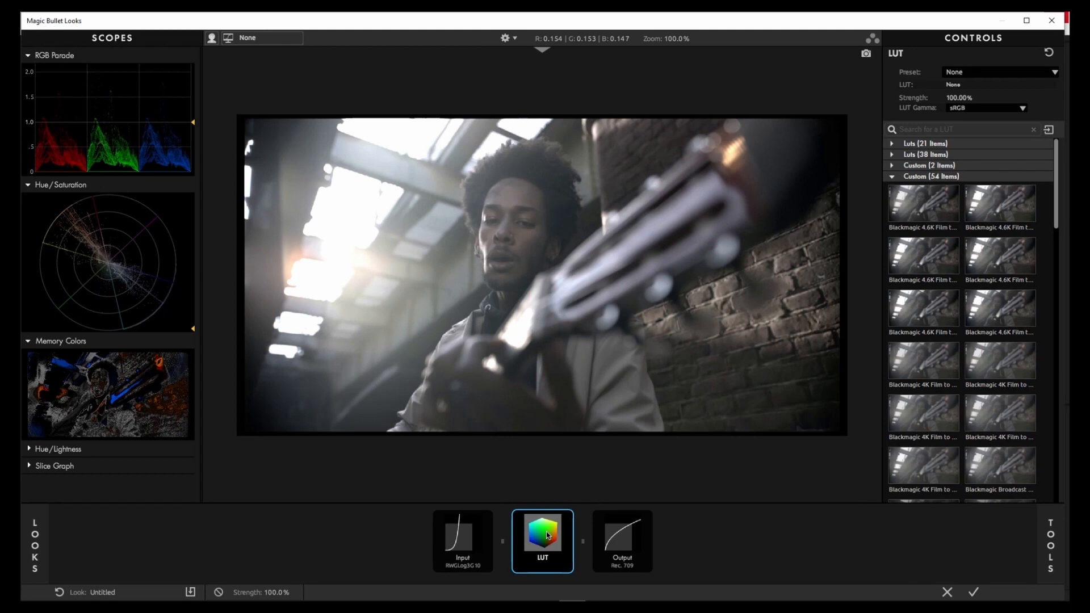
Step: Find LUTs matching "rwg", apply the custom RWG_Log3G10_to_REC709 one with LUT gamma RWGLog3G10, and accept the look
{"action": "left_click", "coordinate": [961, 131]}
{"action": "type", "text": "rwg"}
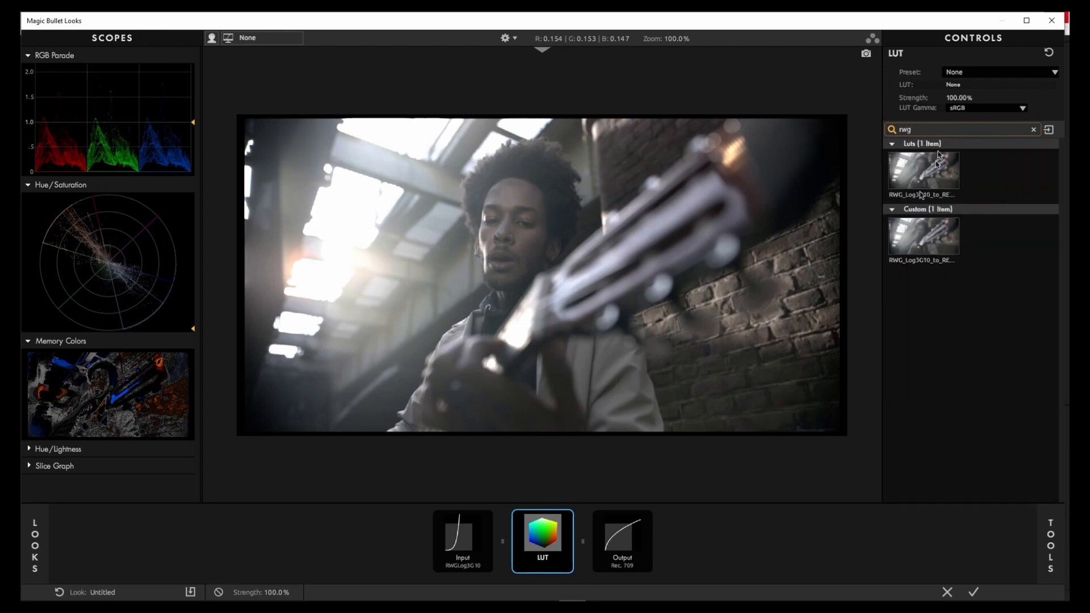
{"action": "left_click", "coordinate": [913, 244]}
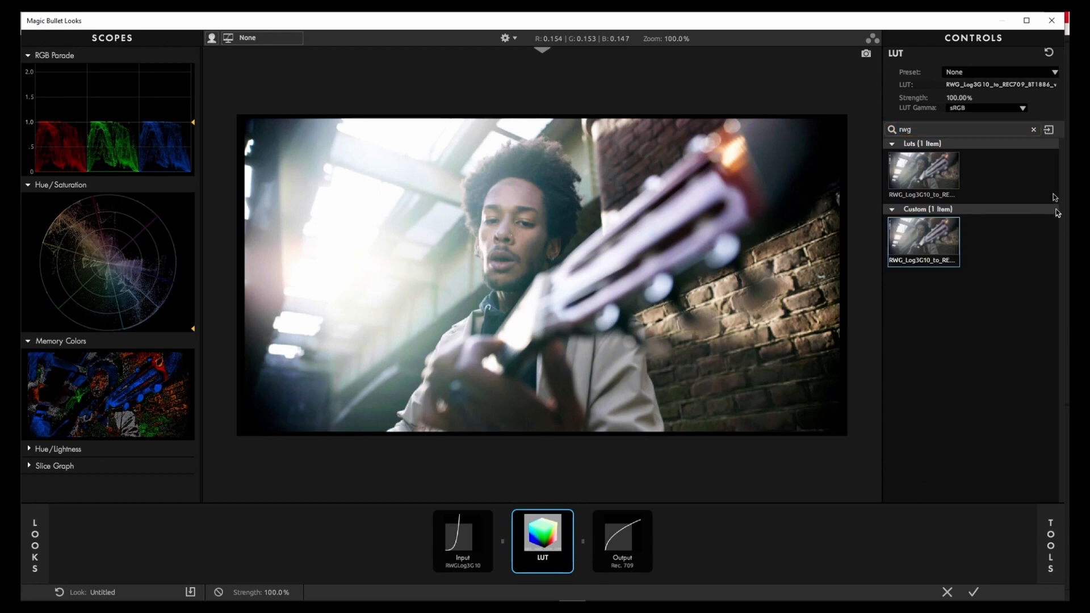
{"action": "left_click", "coordinate": [1022, 108]}
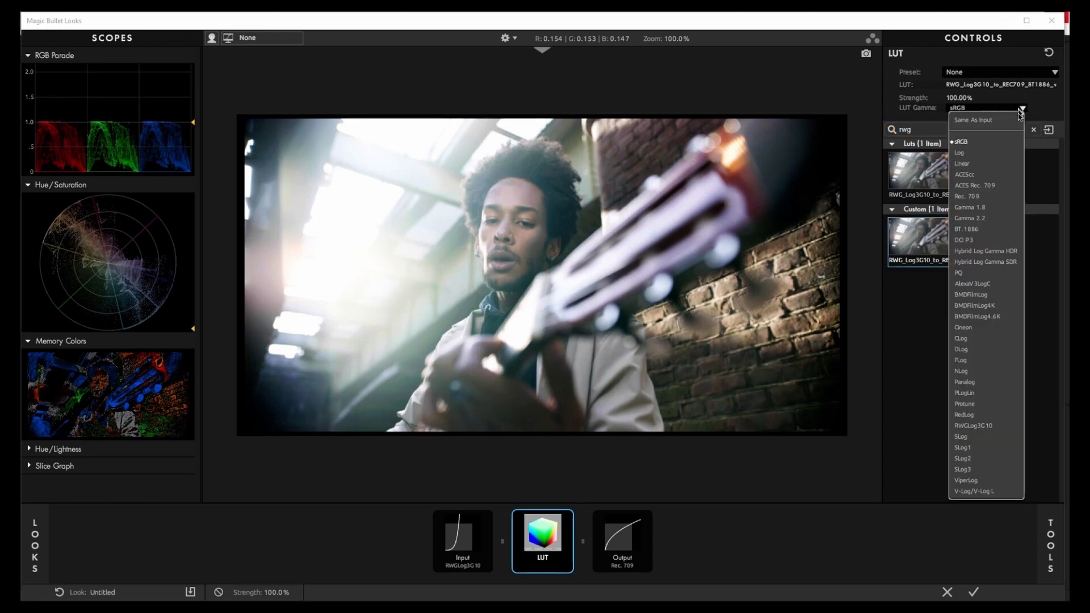
{"action": "left_click", "coordinate": [988, 427]}
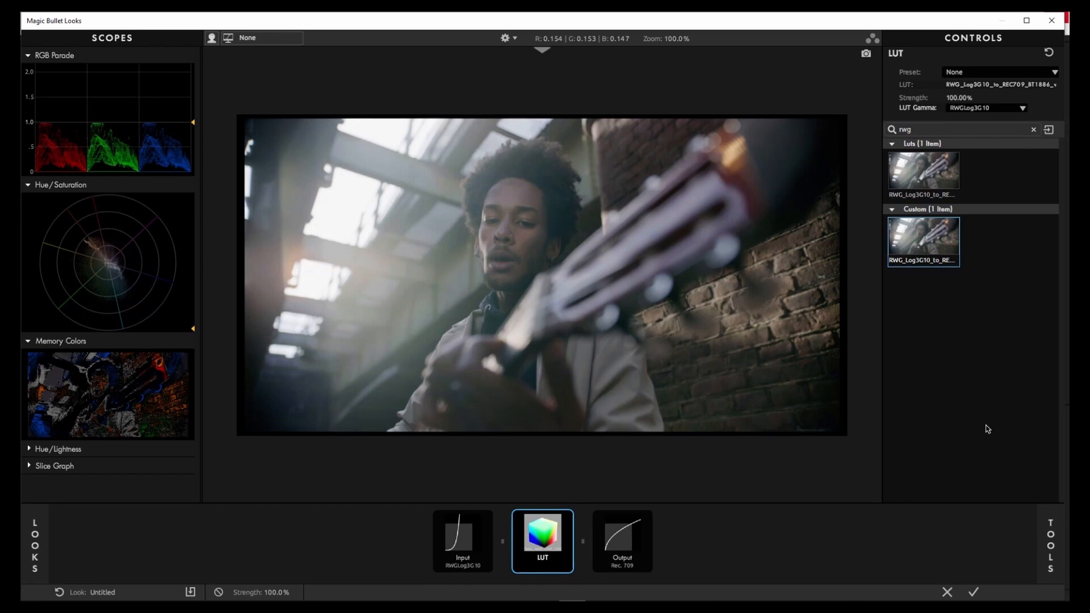
{"action": "left_click", "coordinate": [973, 593]}
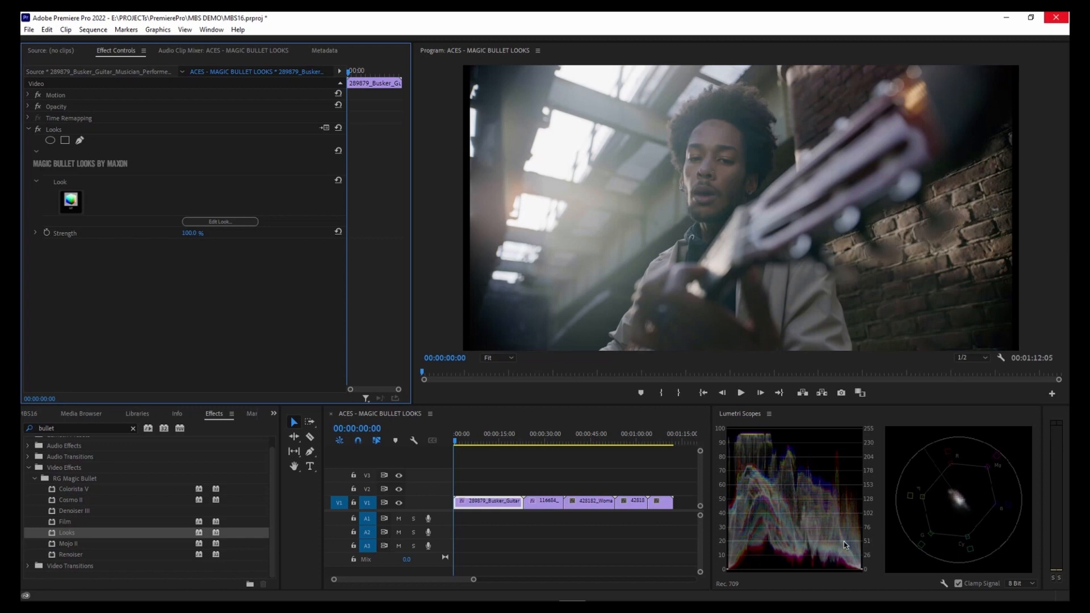
Step: Apply the Classic Zombies look to the second timeline clip, the man on the summit, and accept it
{"action": "left_click", "coordinate": [526, 442]}
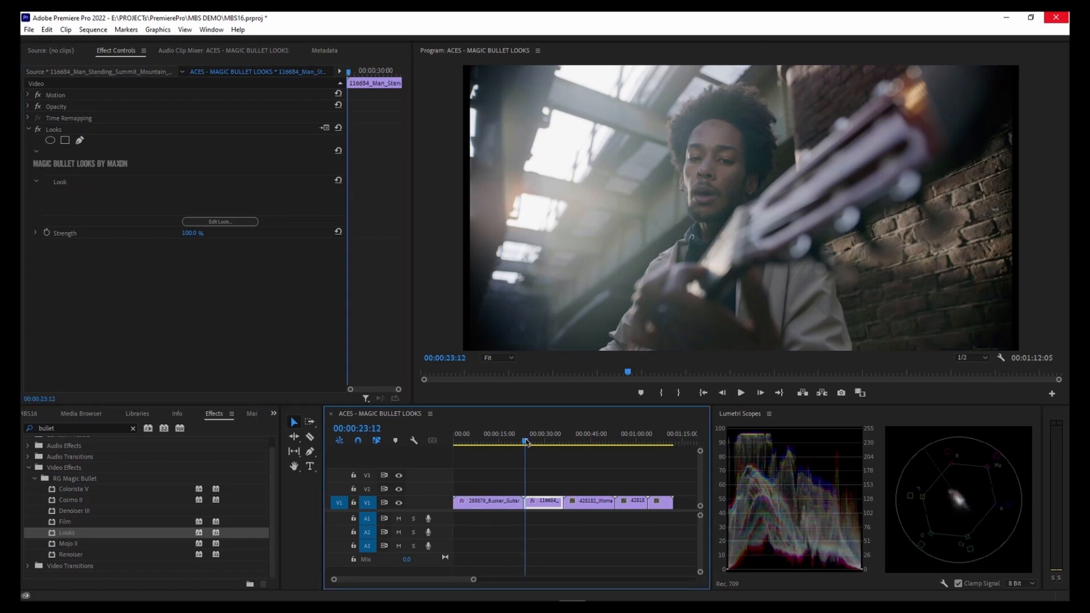
{"action": "left_click", "coordinate": [221, 222]}
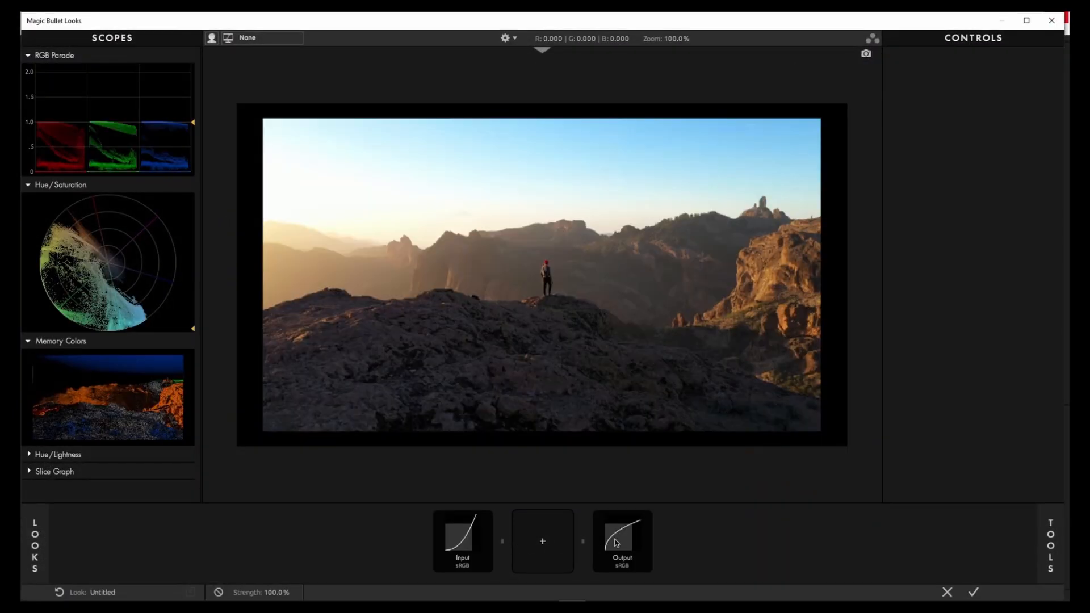
{"action": "mouse_move", "coordinate": [31, 517]}
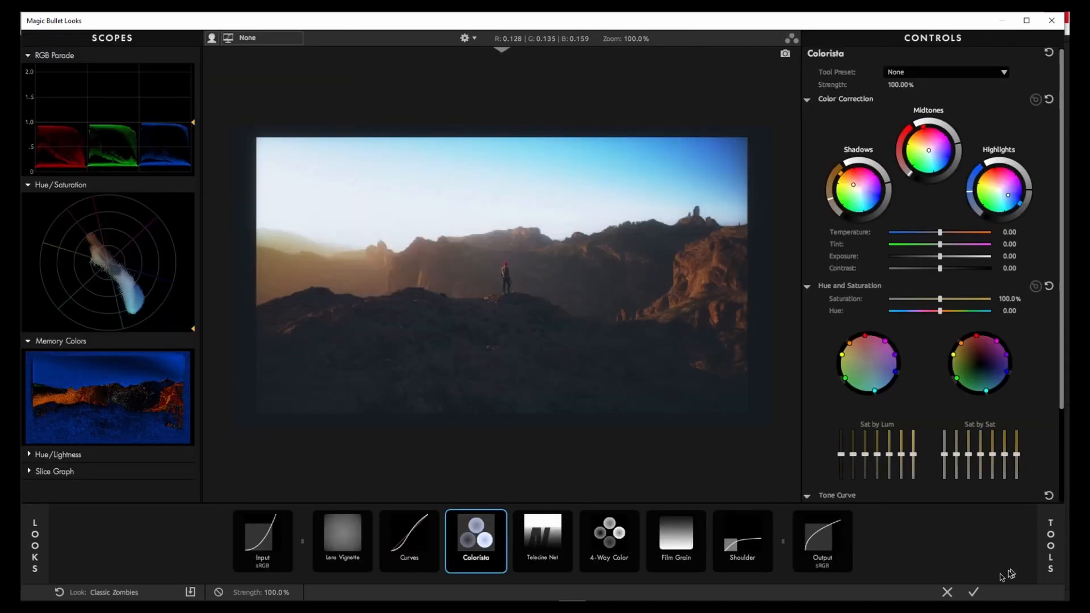
{"action": "left_click", "coordinate": [974, 592]}
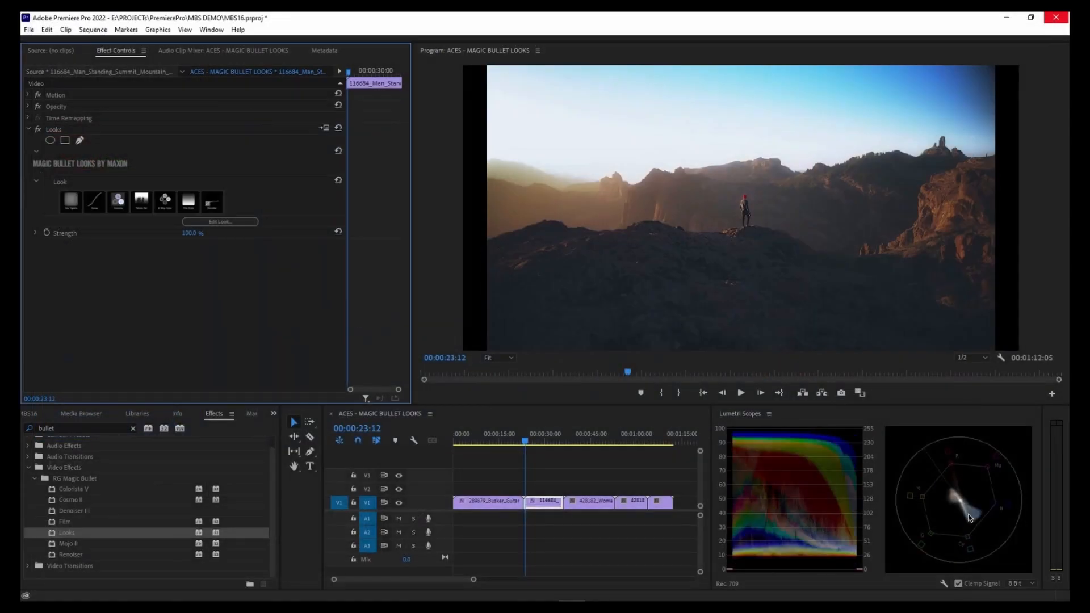
Step: Move to the woman in bathtub clip and open its color management settings in the Looks editor
{"action": "key", "text": "Down"}
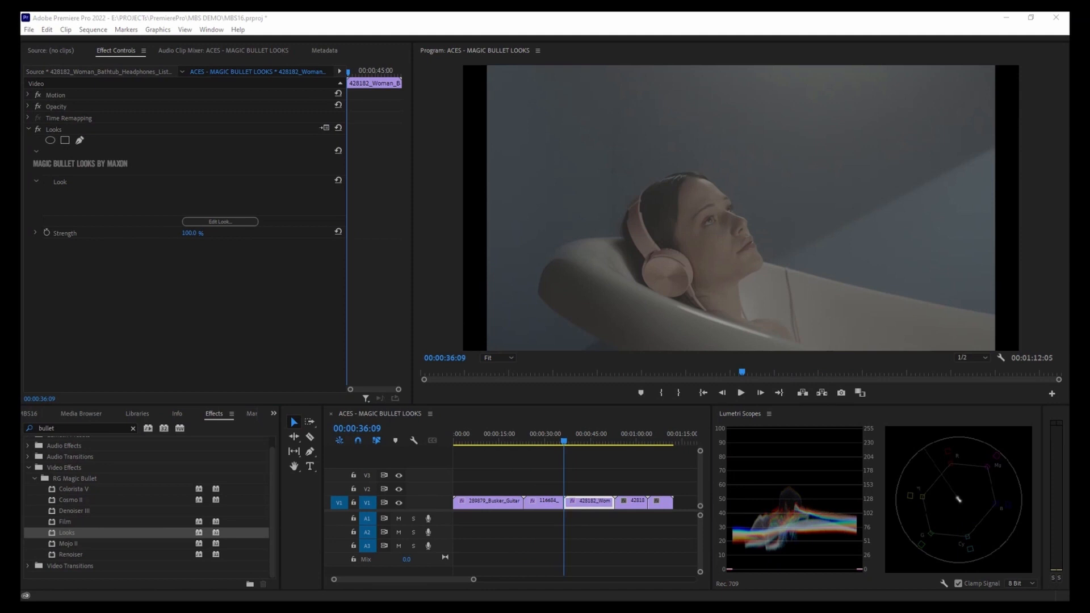
{"action": "left_click", "coordinate": [243, 224]}
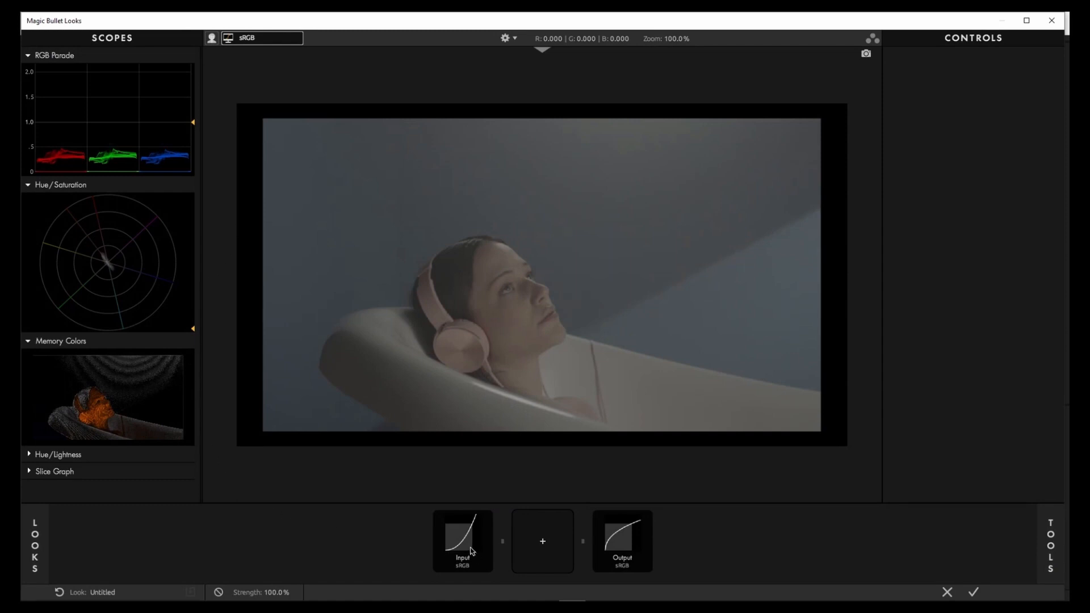
{"action": "left_click", "coordinate": [470, 547]}
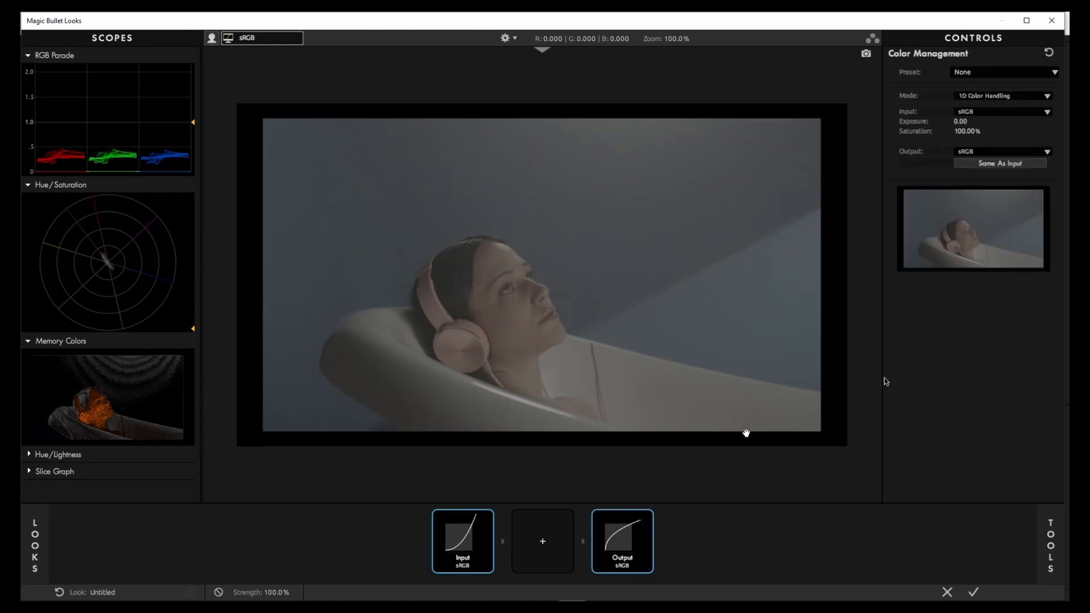
Step: Set both the input and output of the 1D color handling to AlexaV3LogC
{"action": "left_click", "coordinate": [1029, 113]}
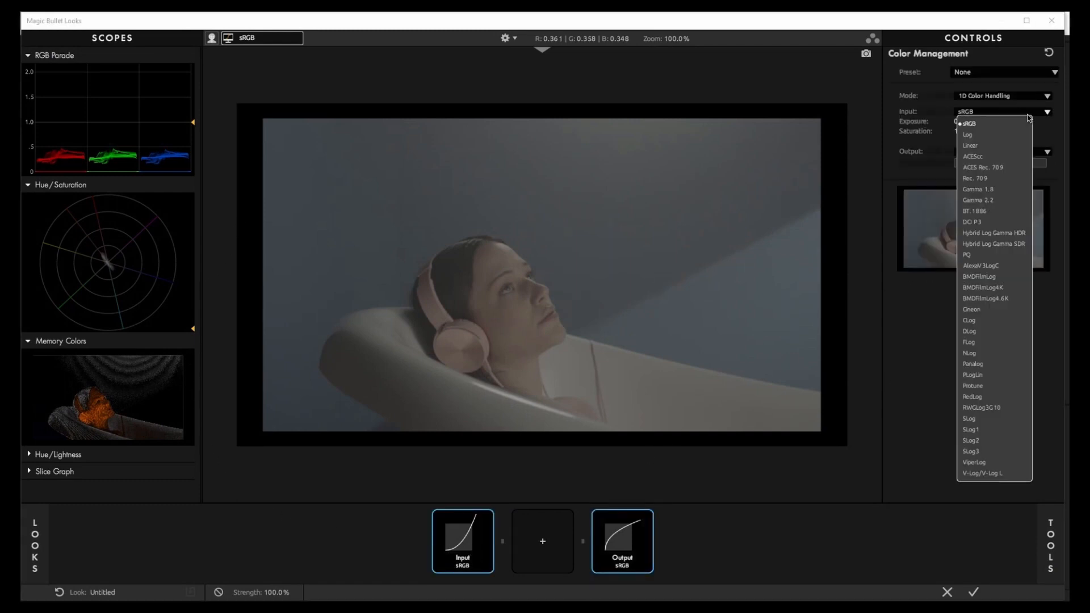
{"action": "left_click", "coordinate": [978, 266]}
{"action": "left_click", "coordinate": [977, 152]}
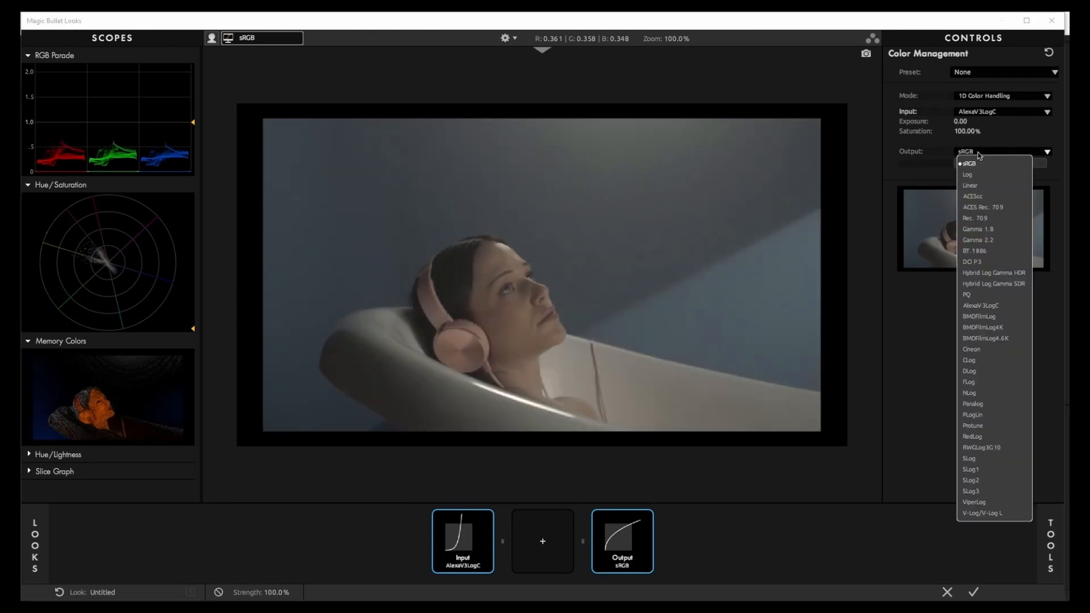
{"action": "left_click", "coordinate": [986, 307]}
Step: Compare the preview with and without the sRGB viewing transform, leaving it set to None
{"action": "left_click", "coordinate": [255, 40]}
{"action": "left_click", "coordinate": [256, 41]}
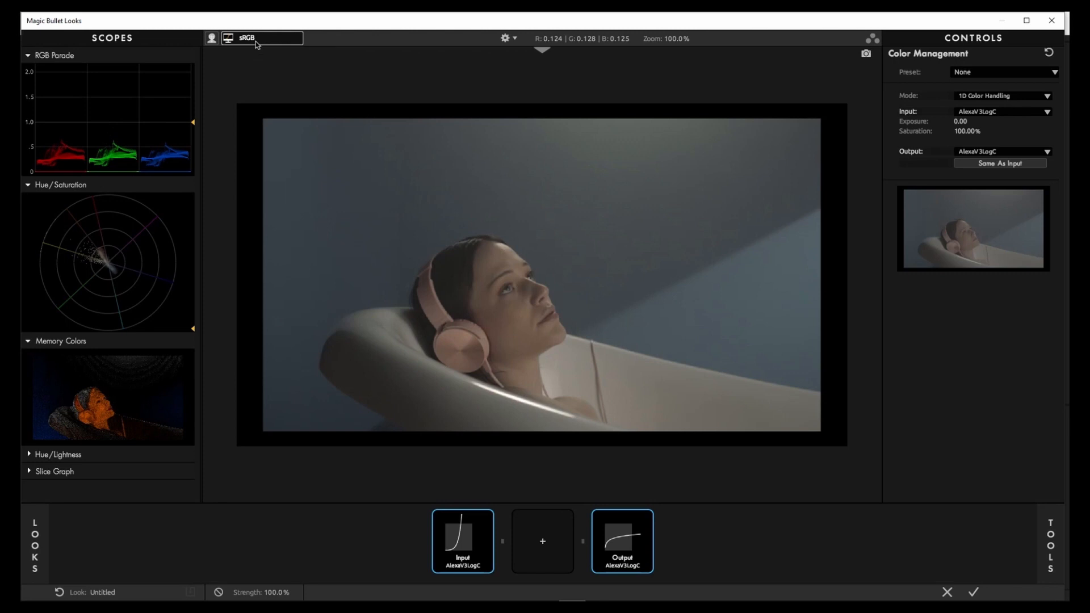
{"action": "left_click", "coordinate": [257, 41]}
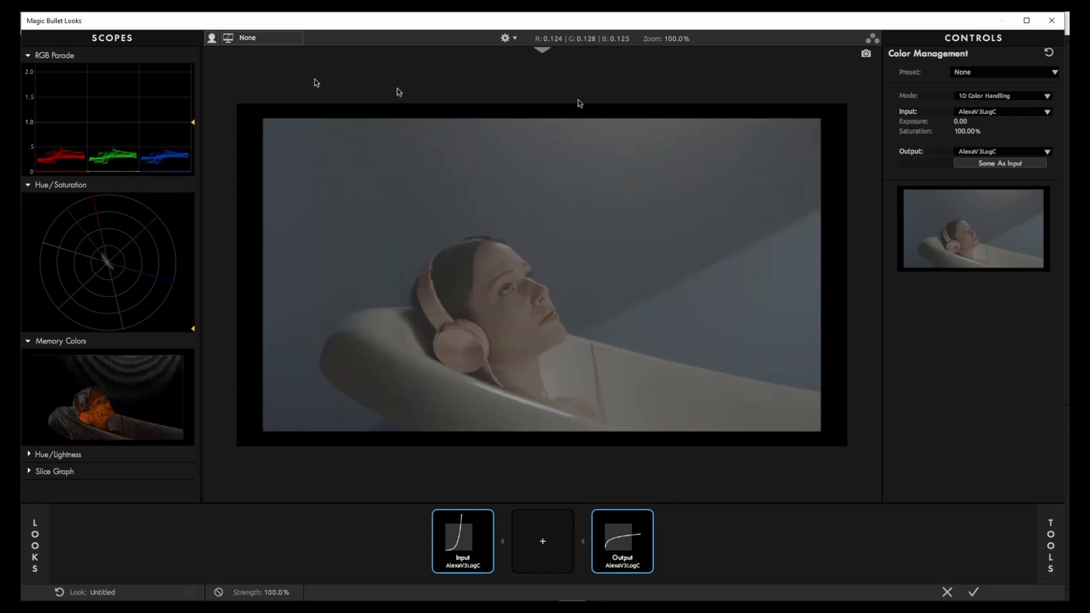
Step: Switch color management to OpenColorIO - ACES mode with ARRI V3 LogC (EI800) - Wide Gamut as the input
{"action": "left_click", "coordinate": [1023, 95]}
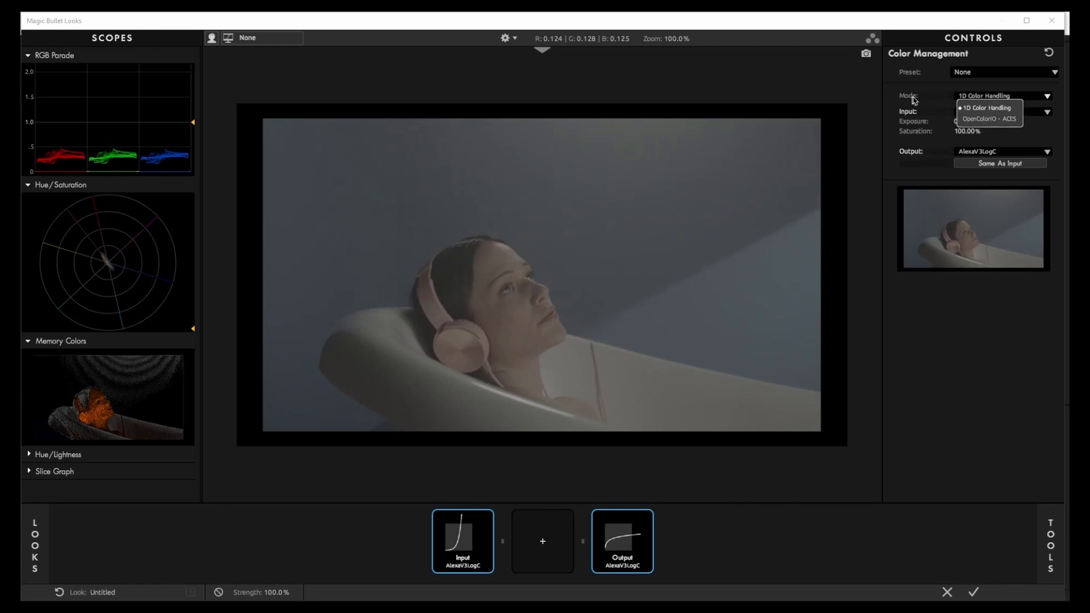
{"action": "left_click", "coordinate": [998, 120]}
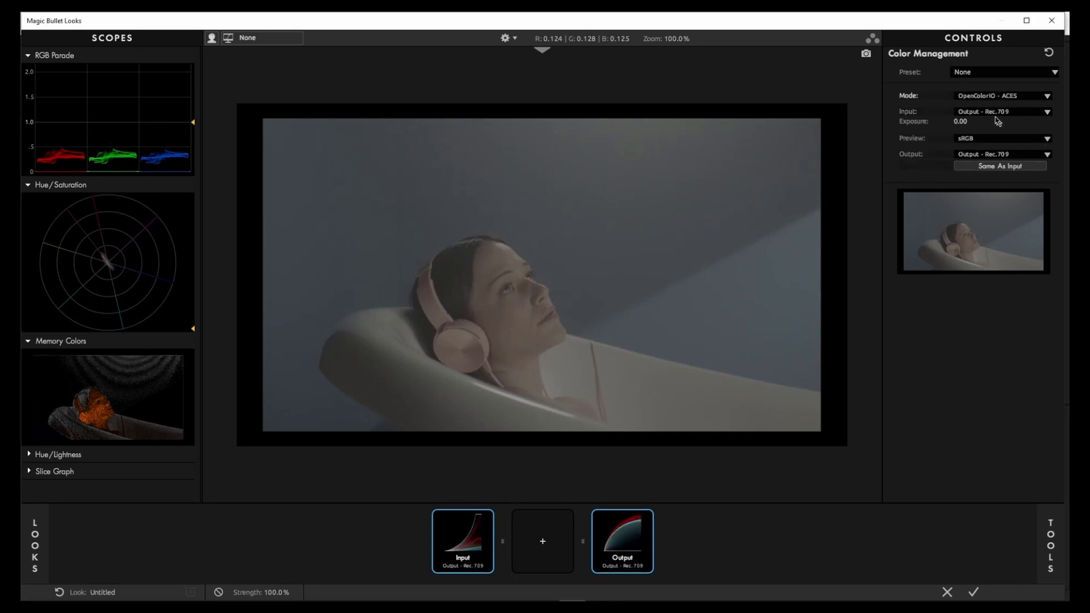
{"action": "left_click", "coordinate": [1001, 115]}
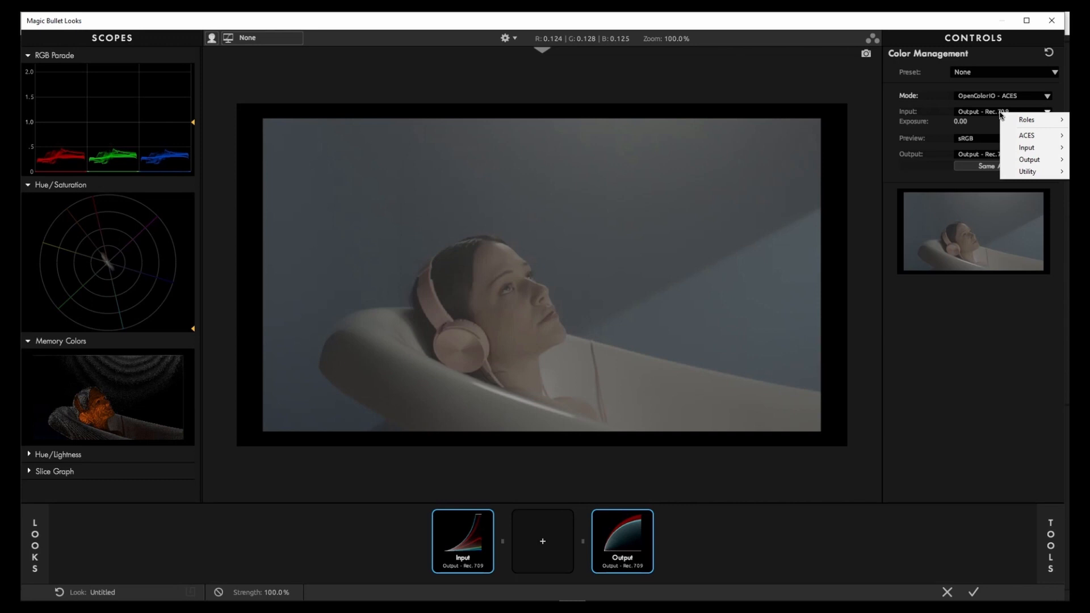
{"action": "mouse_move", "coordinate": [1025, 148]}
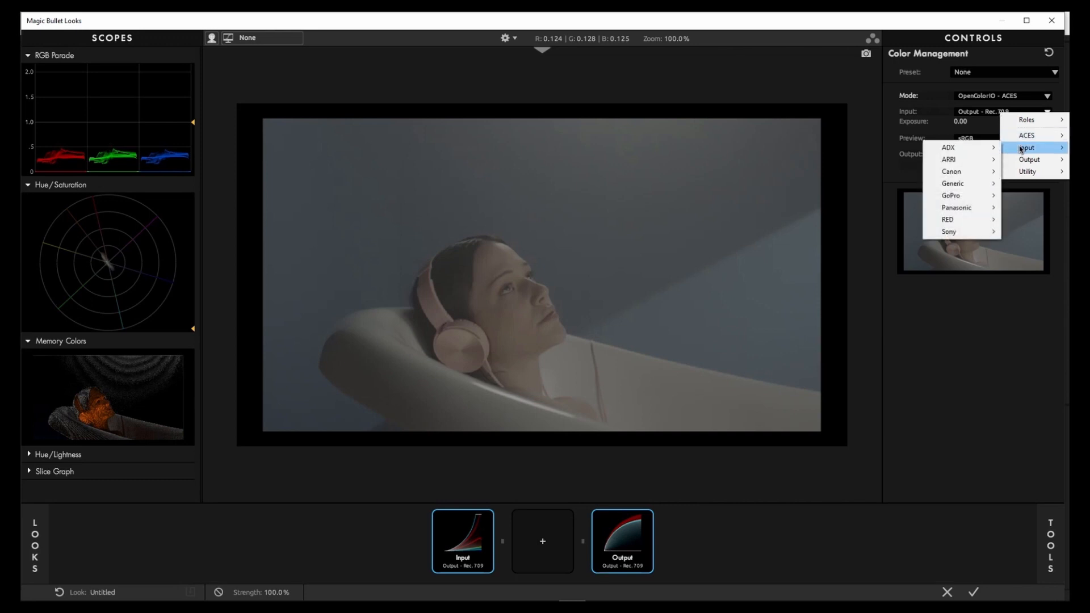
{"action": "mouse_move", "coordinate": [963, 160]}
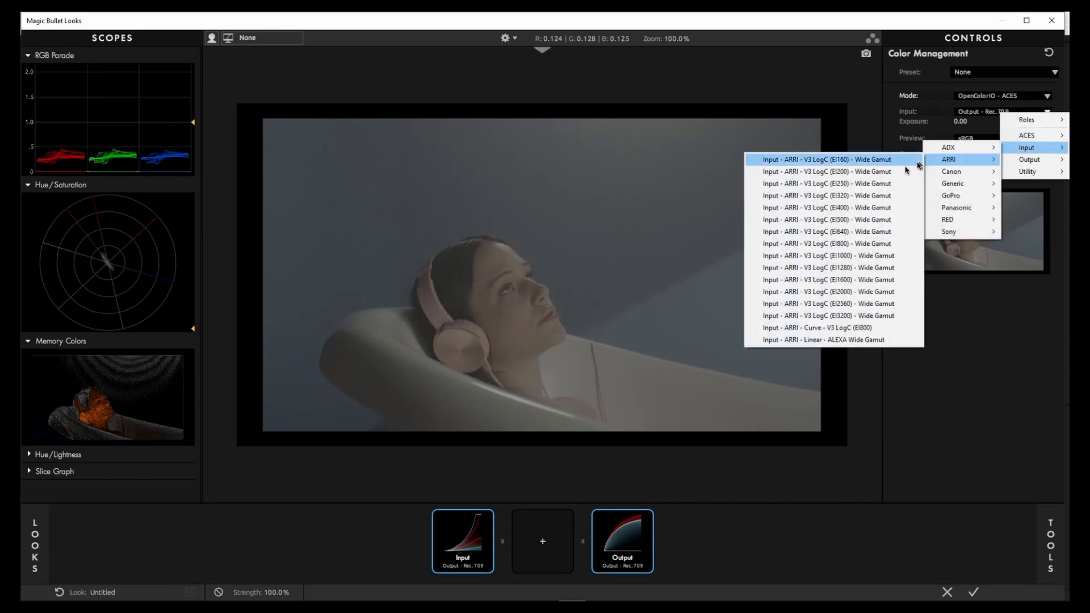
{"action": "left_click", "coordinate": [840, 243]}
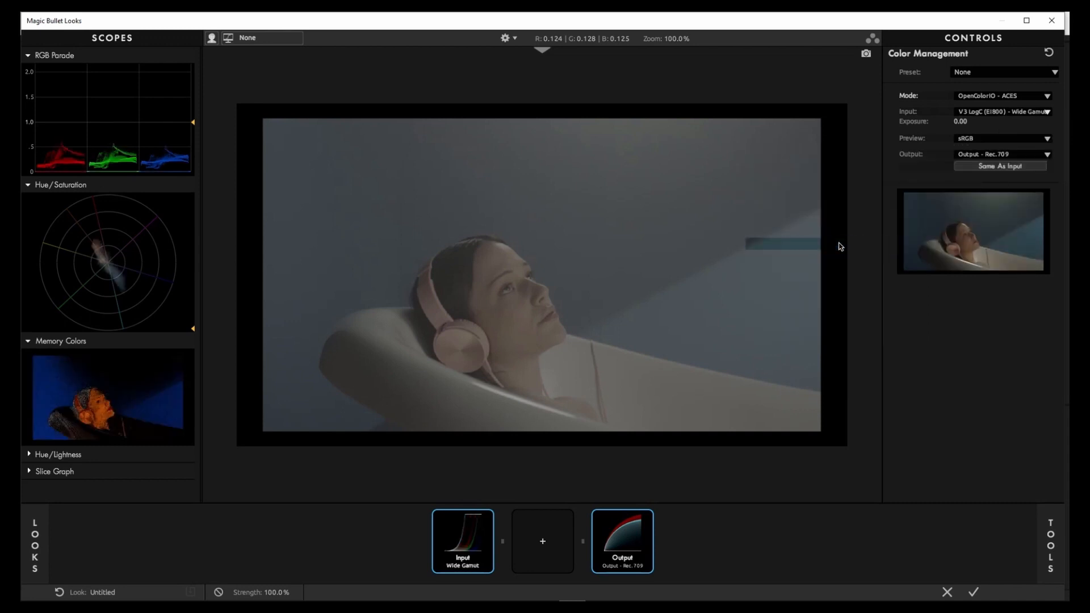
Step: Set the ACES output to the ARRI V3 LogC (EI800) - Wide Gamut color space
{"action": "left_click", "coordinate": [982, 156]}
{"action": "mouse_move", "coordinate": [1020, 201]}
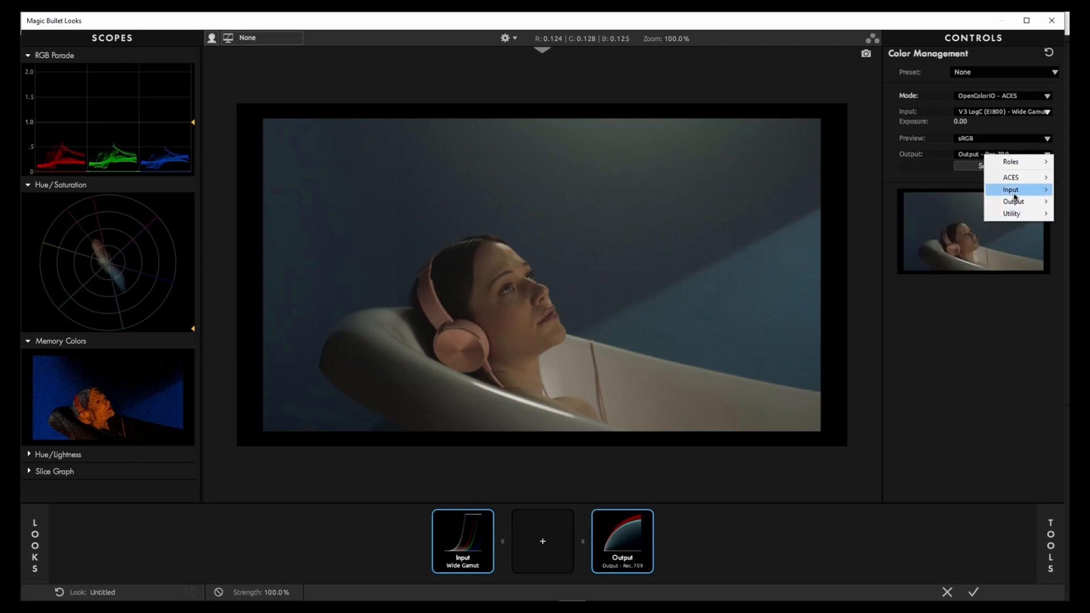
{"action": "mouse_move", "coordinate": [951, 201]}
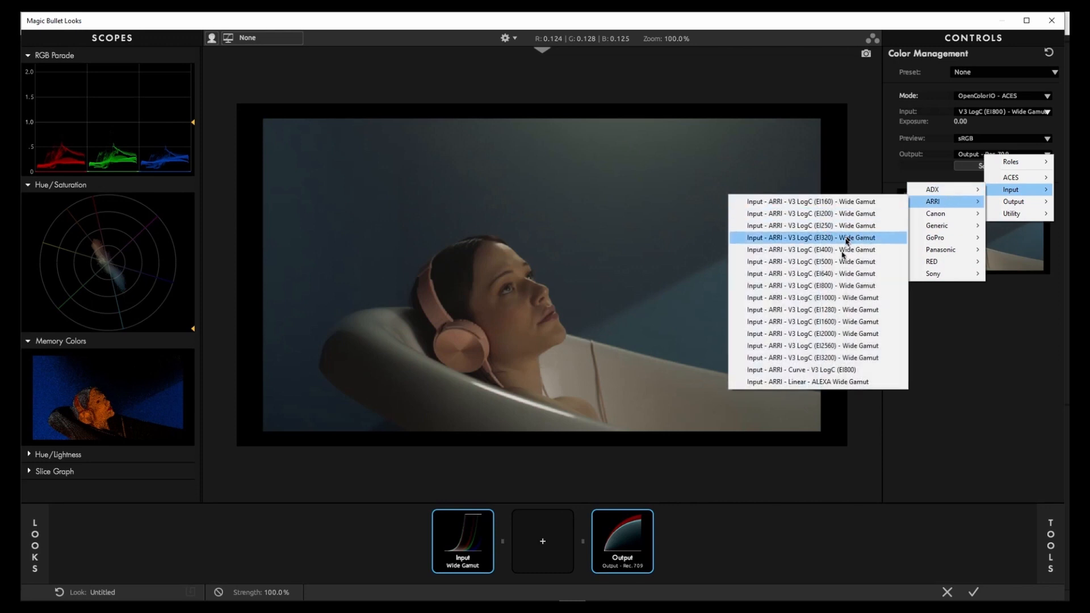
{"action": "left_click", "coordinate": [838, 286]}
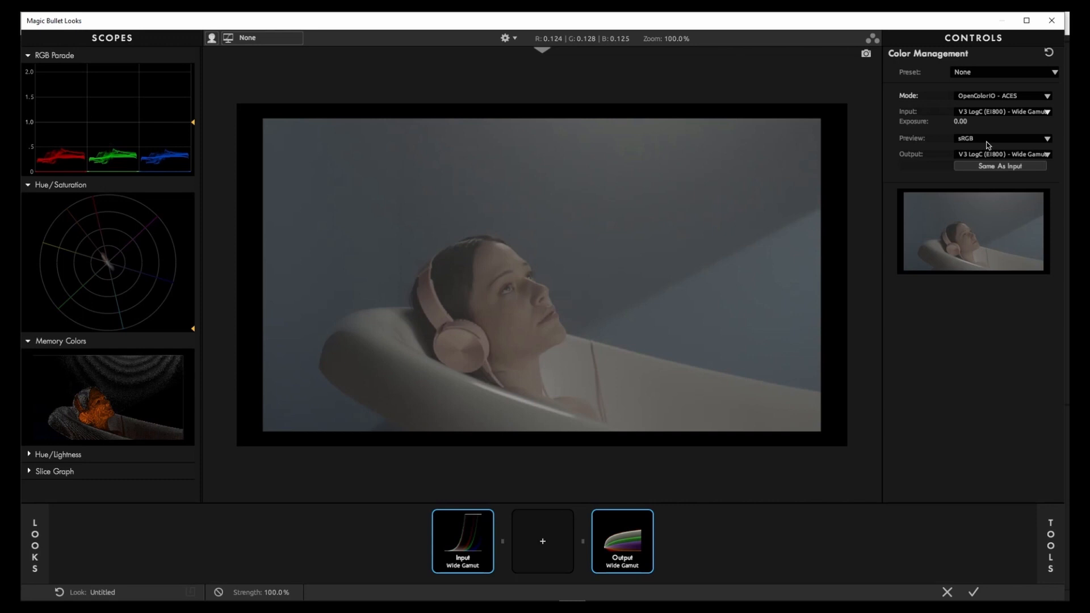
Step: Turn on the viewing transform and set the ACES preview to Rec.709
{"action": "left_click", "coordinate": [281, 42]}
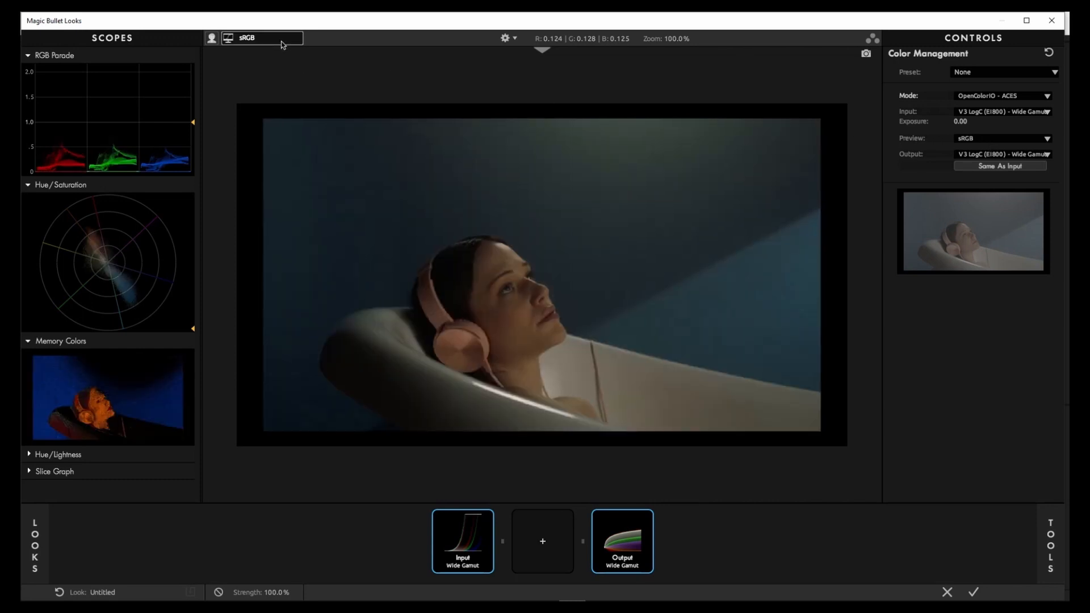
{"action": "left_click", "coordinate": [989, 139]}
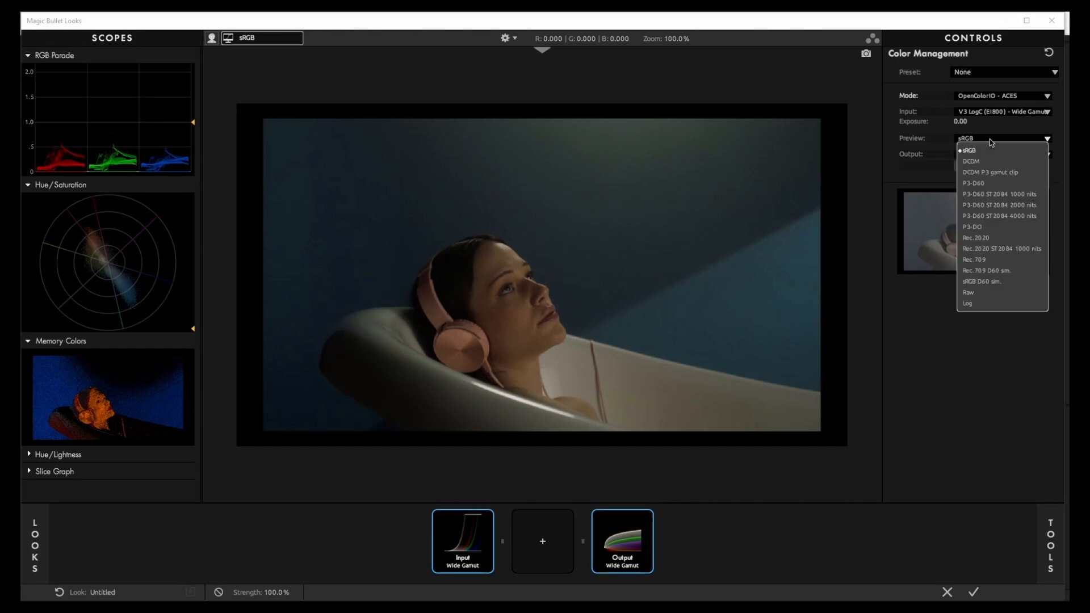
{"action": "left_click", "coordinate": [977, 260]}
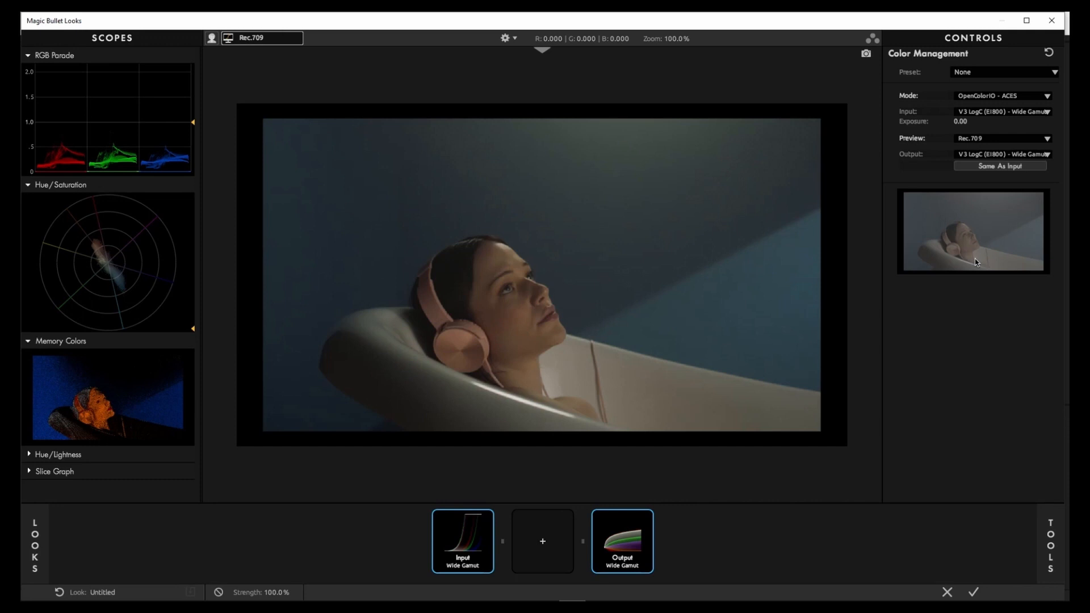
Step: Set the ACES output color space to Output - Rec.709
{"action": "left_click", "coordinate": [1049, 559]}
{"action": "scroll", "coordinate": [965, 443], "scroll_direction": "down", "scroll_amount": 3}
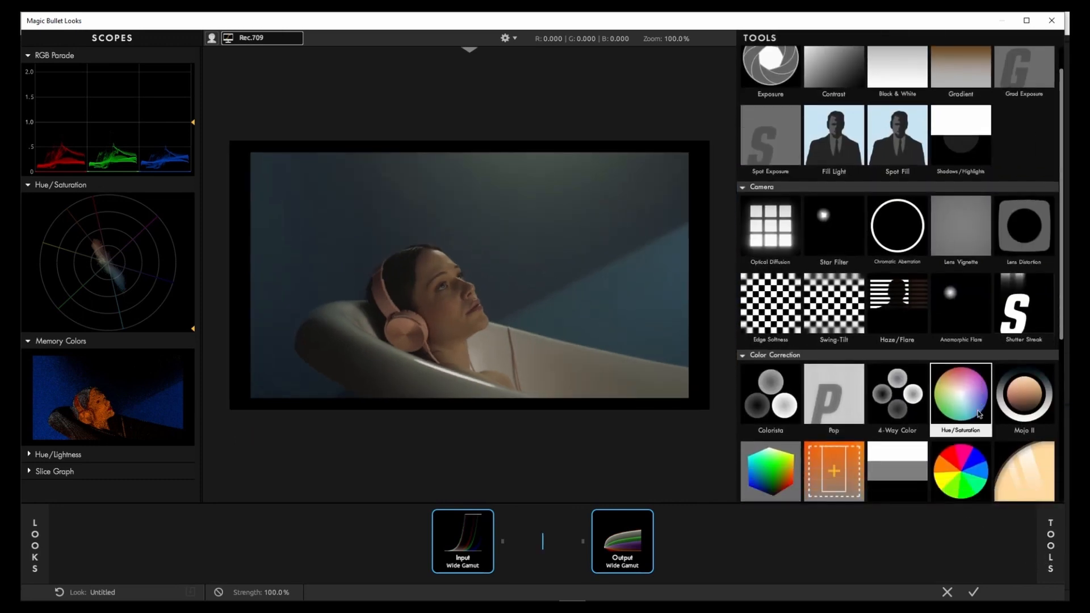
{"action": "left_click", "coordinate": [973, 539]}
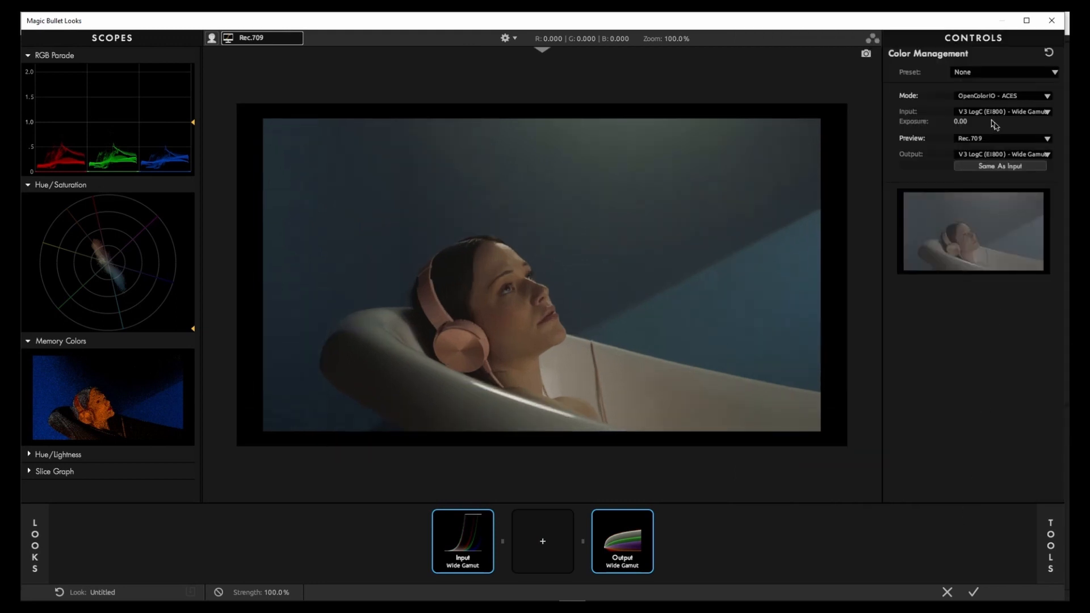
{"action": "left_click", "coordinate": [1004, 155]}
{"action": "mouse_move", "coordinate": [1019, 202]}
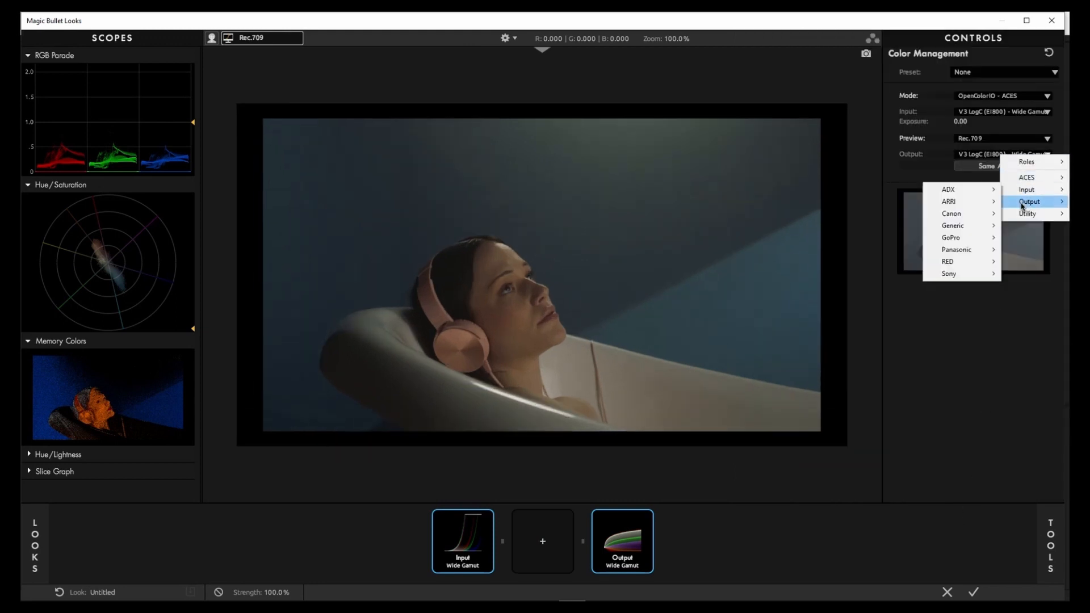
{"action": "left_click", "coordinate": [910, 310]}
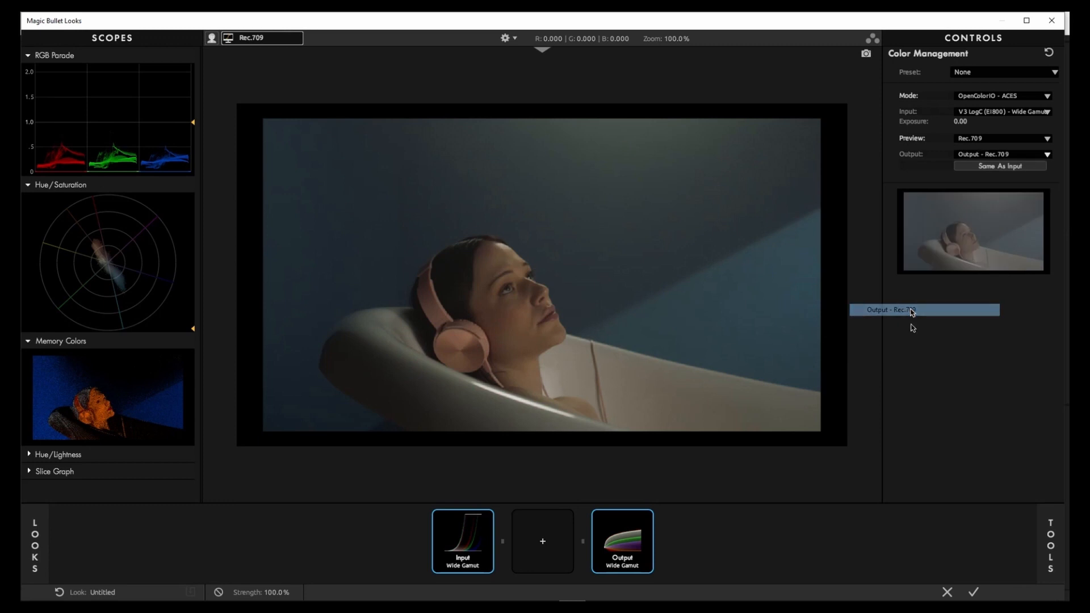
Step: Add the Film Print tool between the input and output of the look and apply the look to the clip
{"action": "left_click", "coordinate": [1036, 572]}
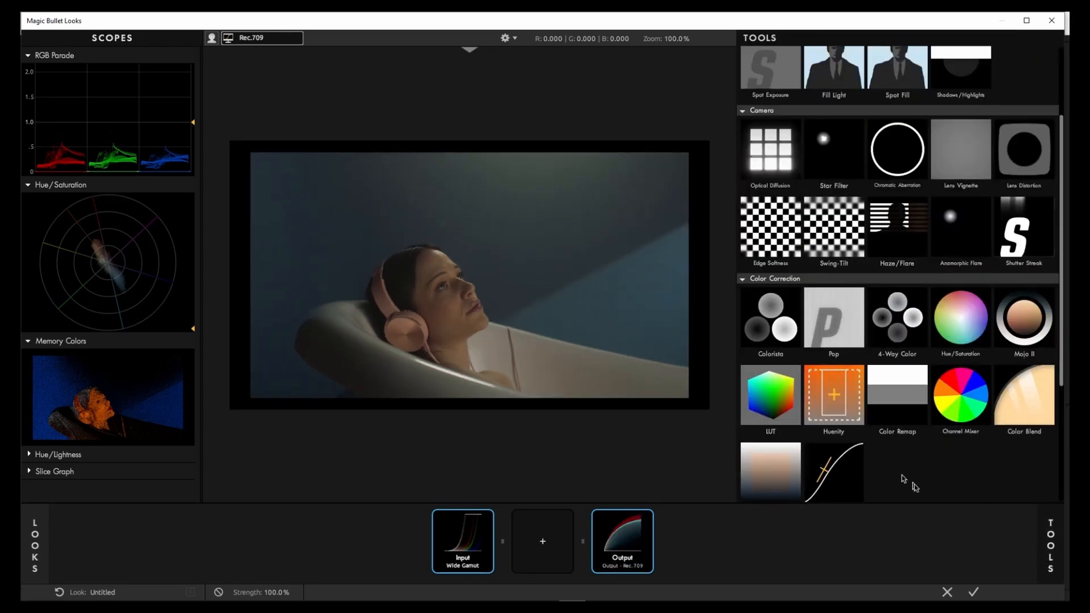
{"action": "scroll", "coordinate": [916, 482], "scroll_direction": "down", "scroll_amount": 3}
{"action": "scroll", "coordinate": [915, 487], "scroll_direction": "down", "scroll_amount": 1}
{"action": "left_click_drag", "start_coordinate": [906, 449], "coordinate": [542, 539]}
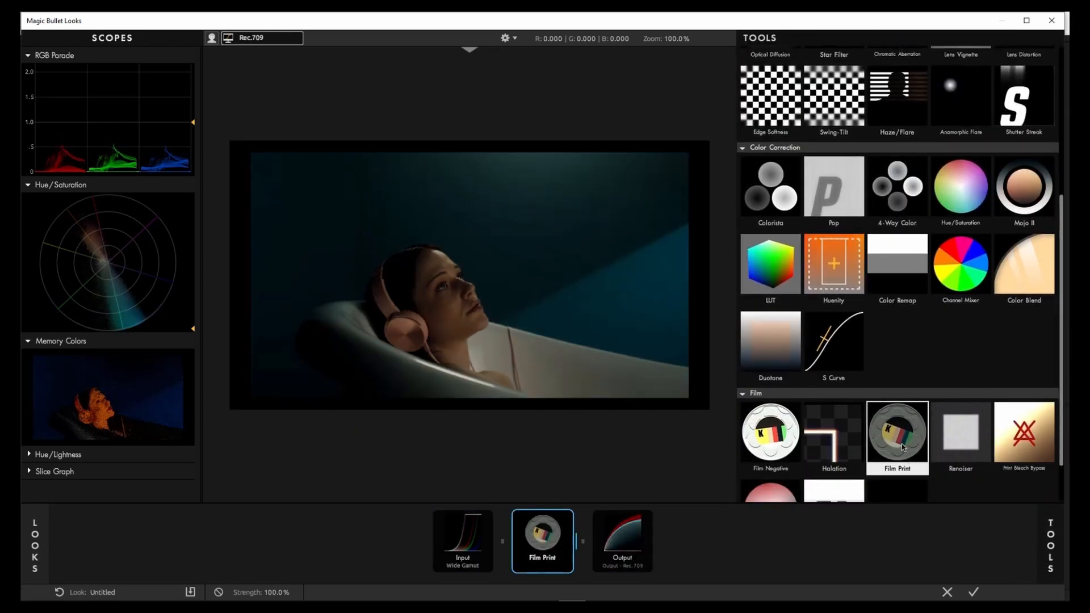
{"action": "left_click", "coordinate": [975, 592]}
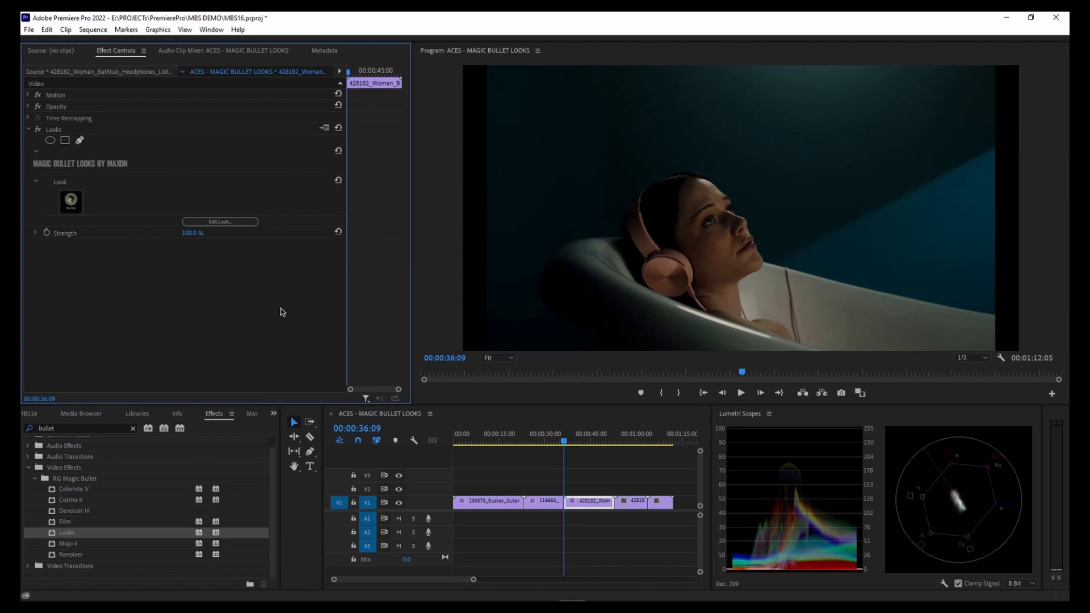
Step: Reopen the bathtub clip's look for editing and bring up its color management settings
{"action": "left_click", "coordinate": [223, 222]}
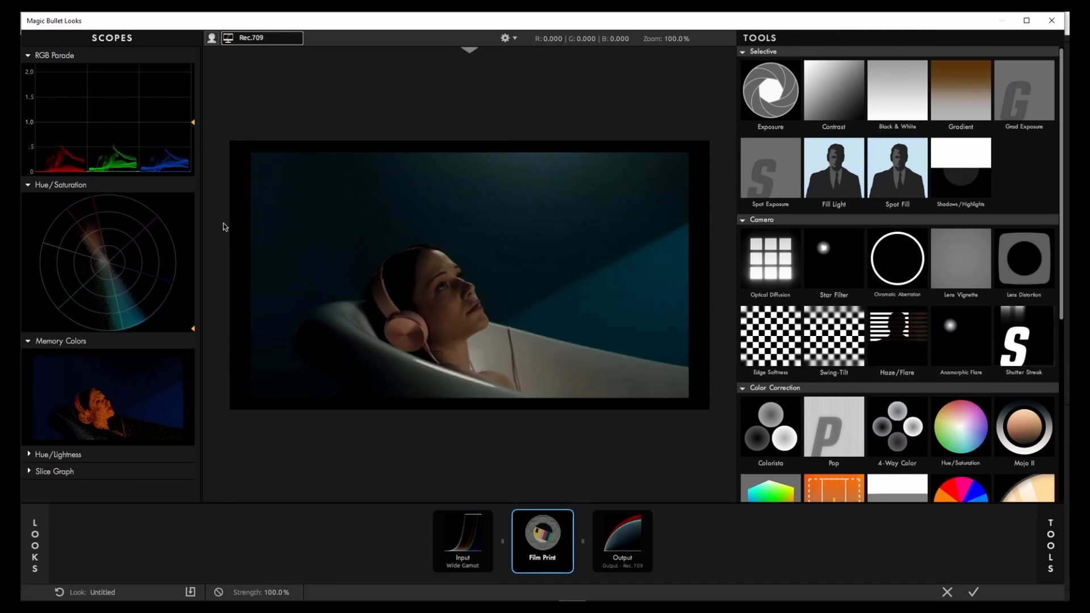
{"action": "left_click", "coordinate": [446, 548]}
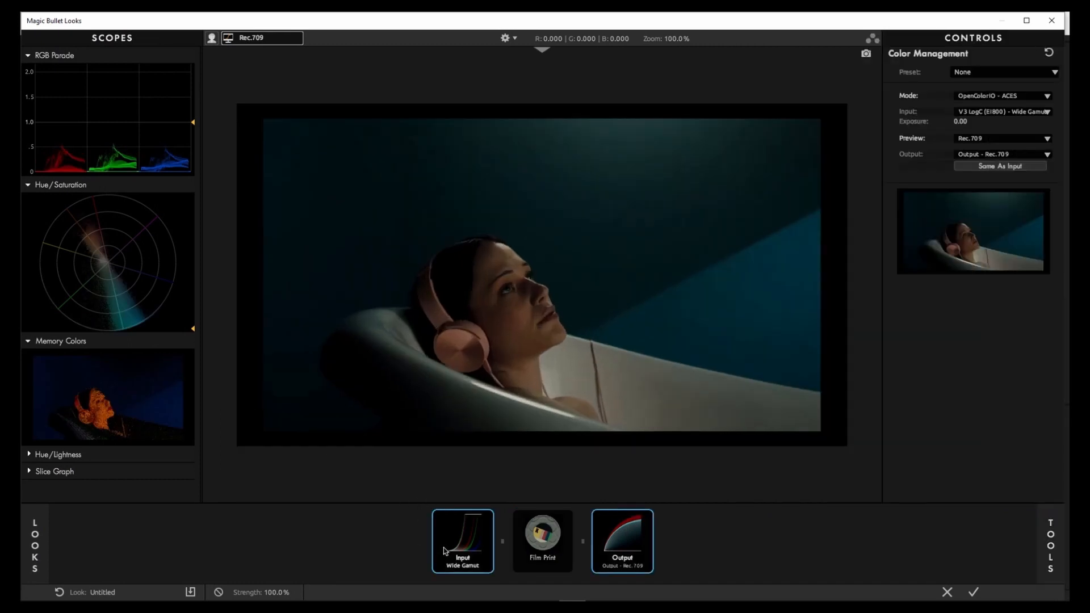
{"action": "left_click", "coordinate": [1007, 72]}
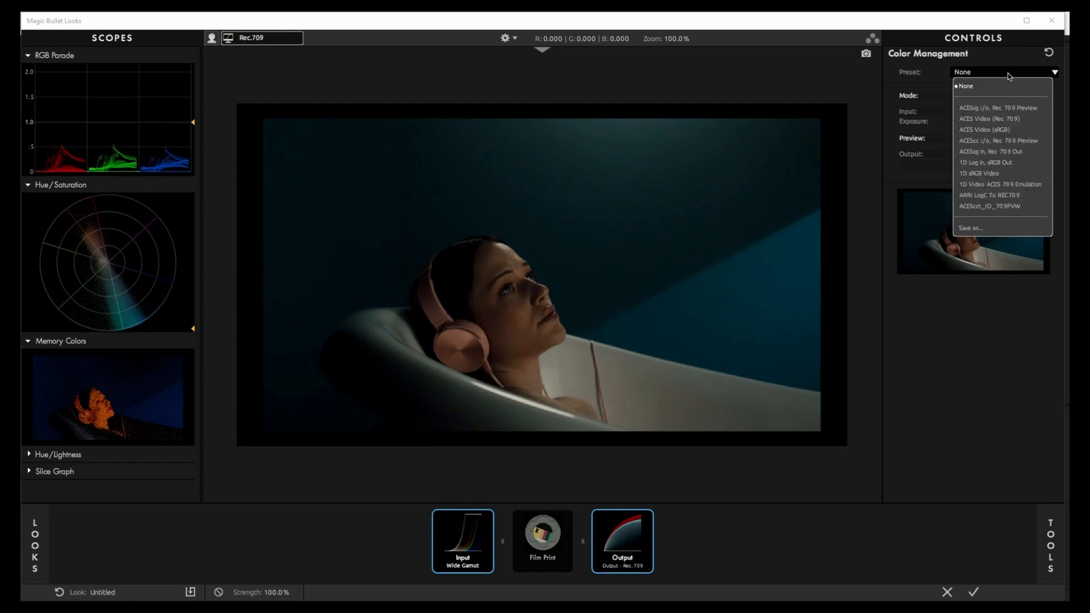
{"action": "left_click", "coordinate": [971, 227]}
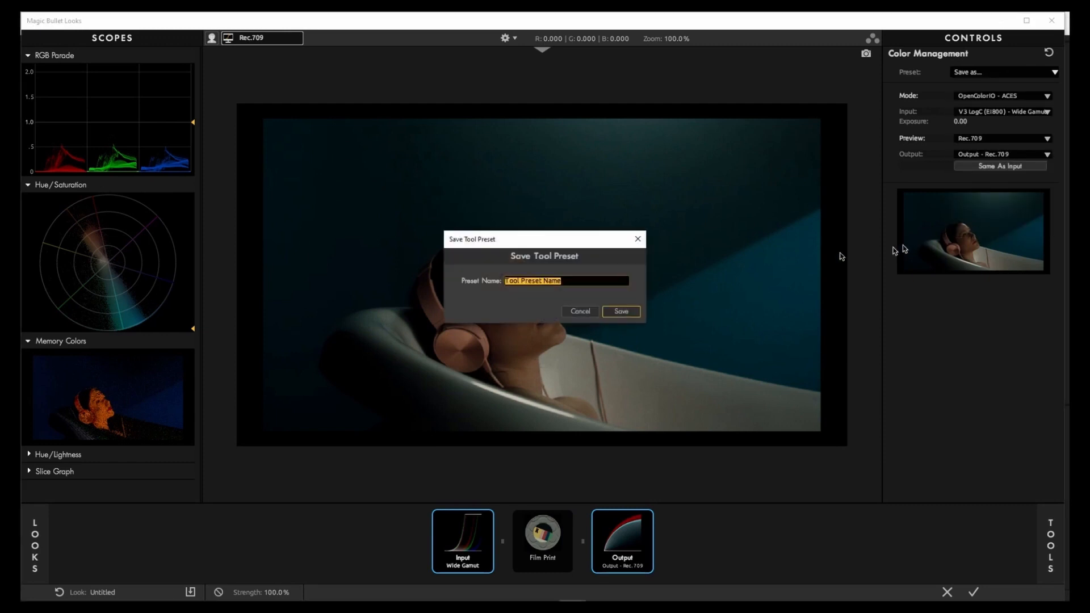
{"action": "left_click", "coordinate": [587, 312]}
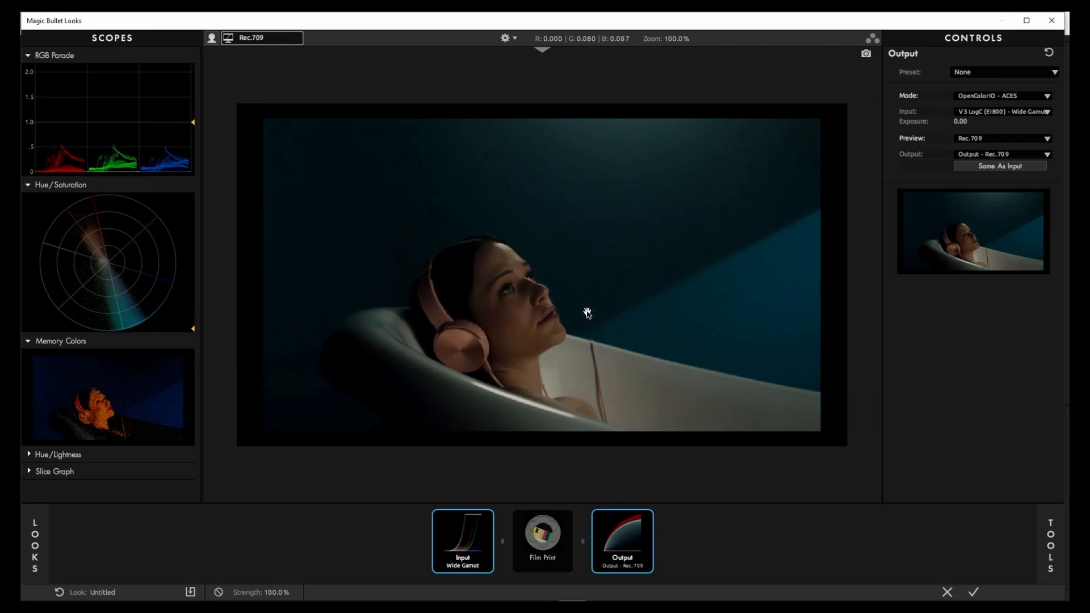
Step: Load the ARRI LogC To REC709 color management preset and apply the look to the clip
{"action": "left_click", "coordinate": [1010, 73]}
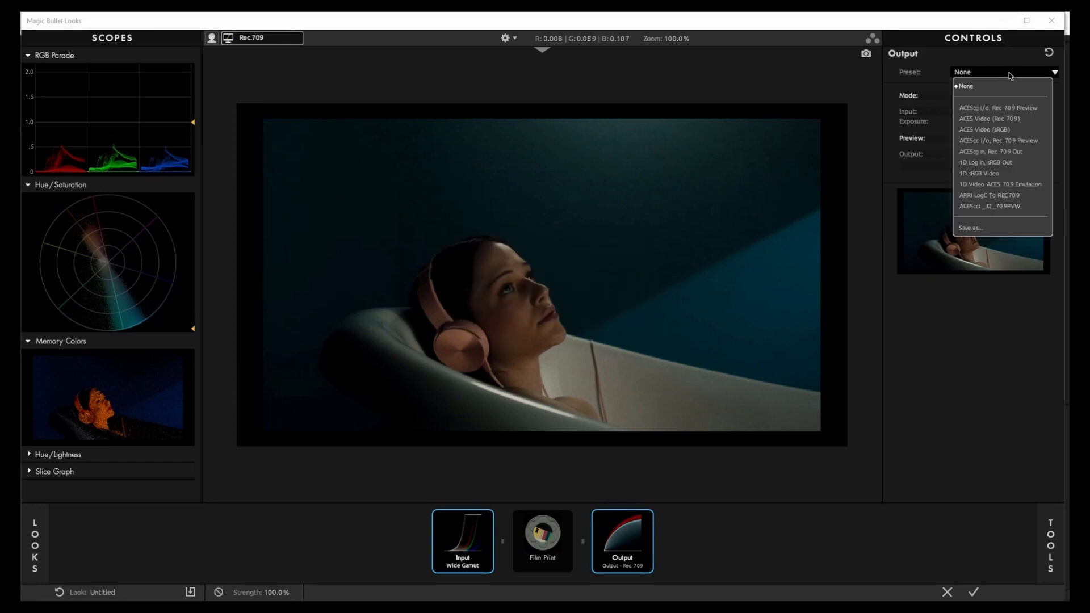
{"action": "left_click", "coordinate": [991, 194]}
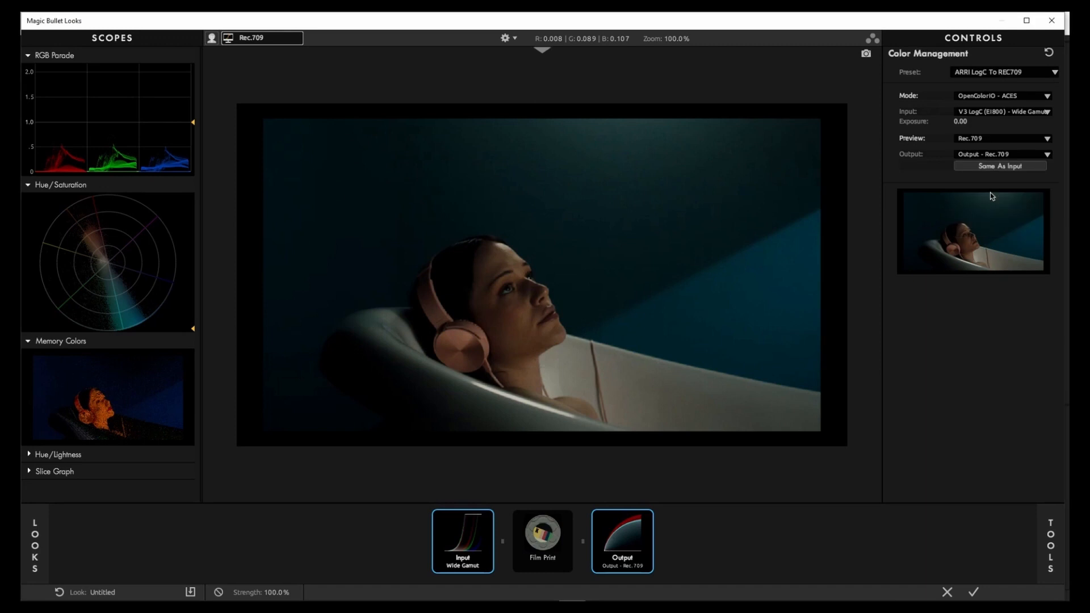
{"action": "left_click", "coordinate": [973, 592]}
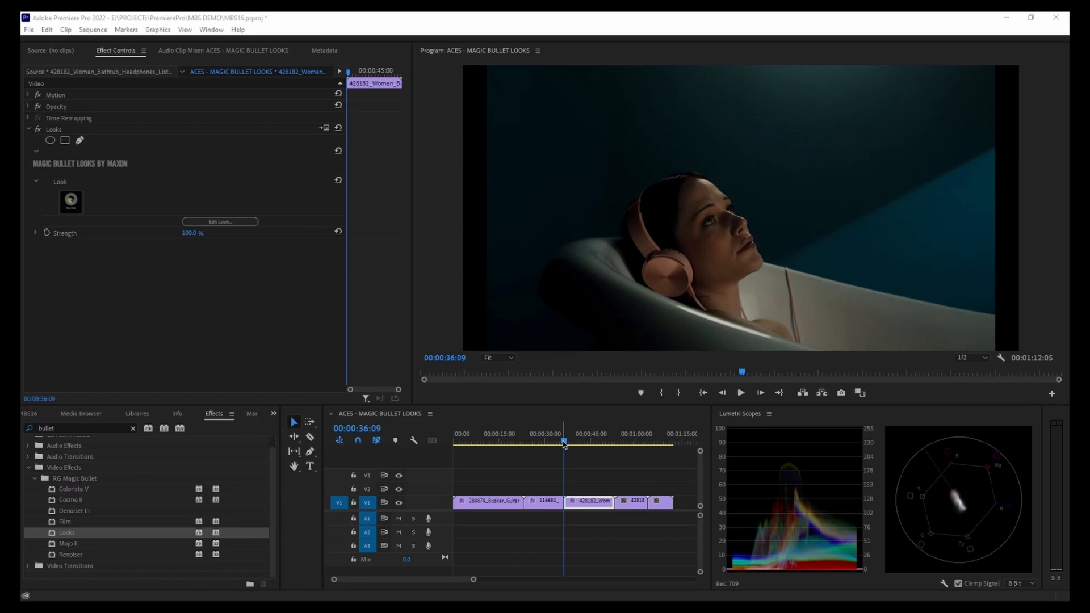
Step: Go to the clip of the man on the mountain summit, open its look for editing and reset it
{"action": "left_click_drag", "start_coordinate": [564, 443], "coordinate": [539, 444]}
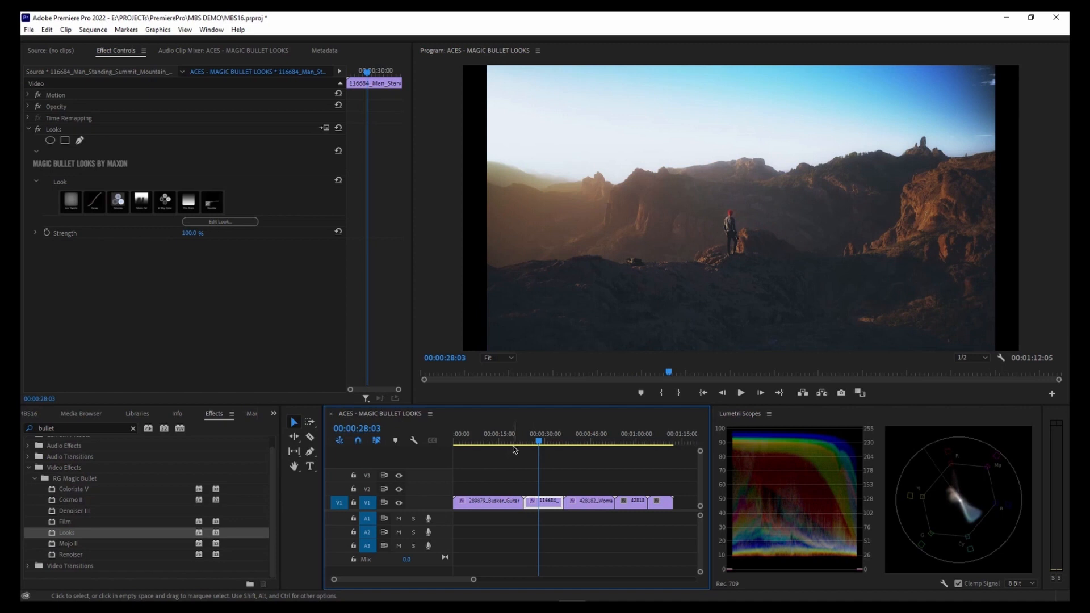
{"action": "left_click", "coordinate": [241, 225]}
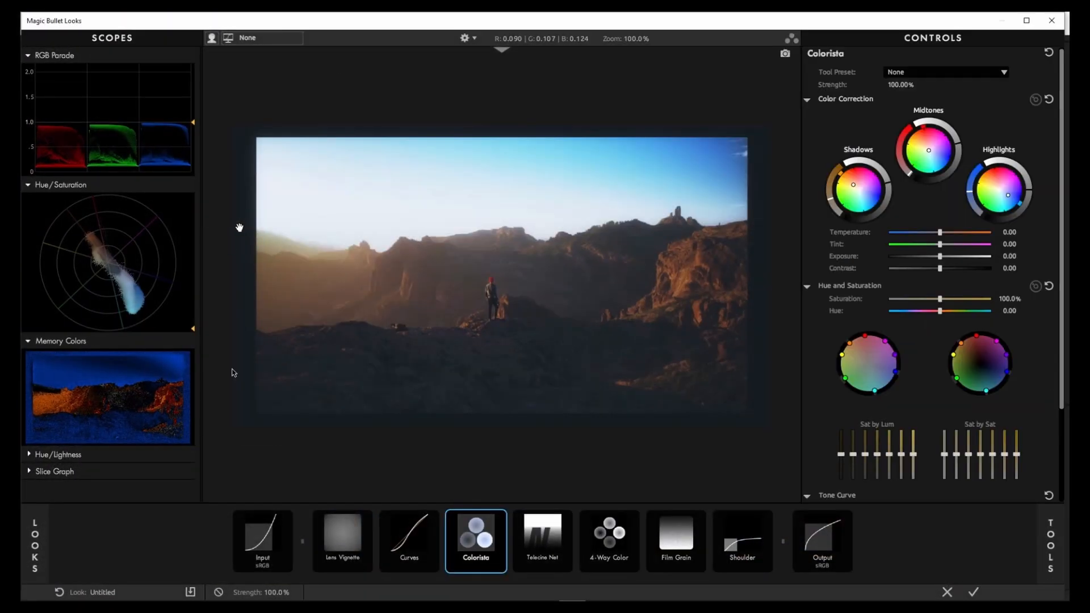
{"action": "left_click", "coordinate": [60, 593]}
Step: Switch color management to OpenColorIO - ACES with Output - Rec.709 as the input and the output same as input
{"action": "left_click", "coordinate": [478, 538]}
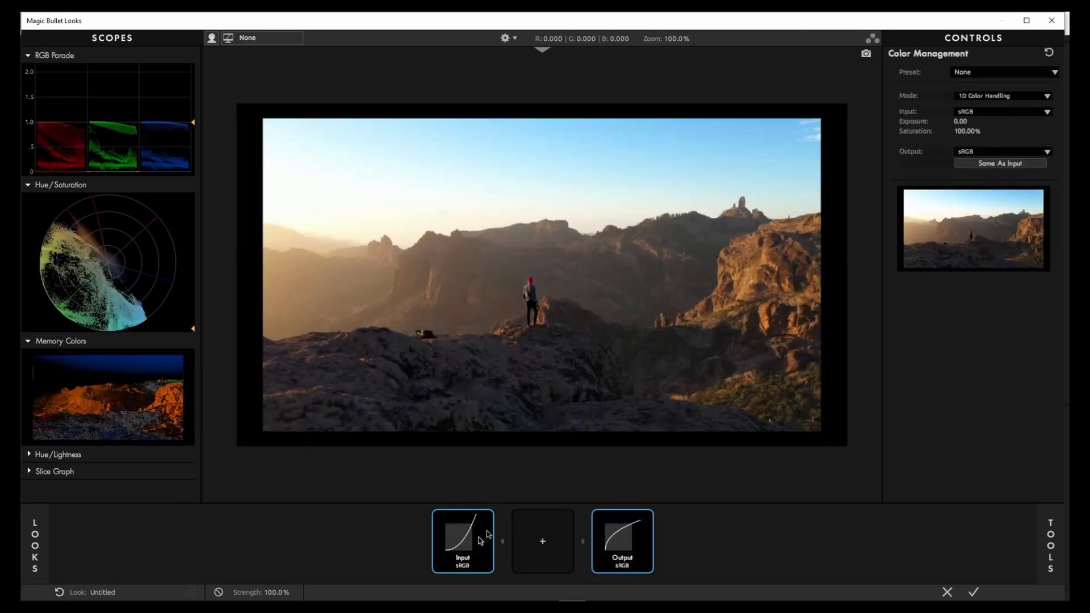
{"action": "left_click", "coordinate": [1014, 96]}
{"action": "left_click", "coordinate": [989, 118]}
{"action": "left_click", "coordinate": [993, 112]}
{"action": "mouse_move", "coordinate": [1022, 157]}
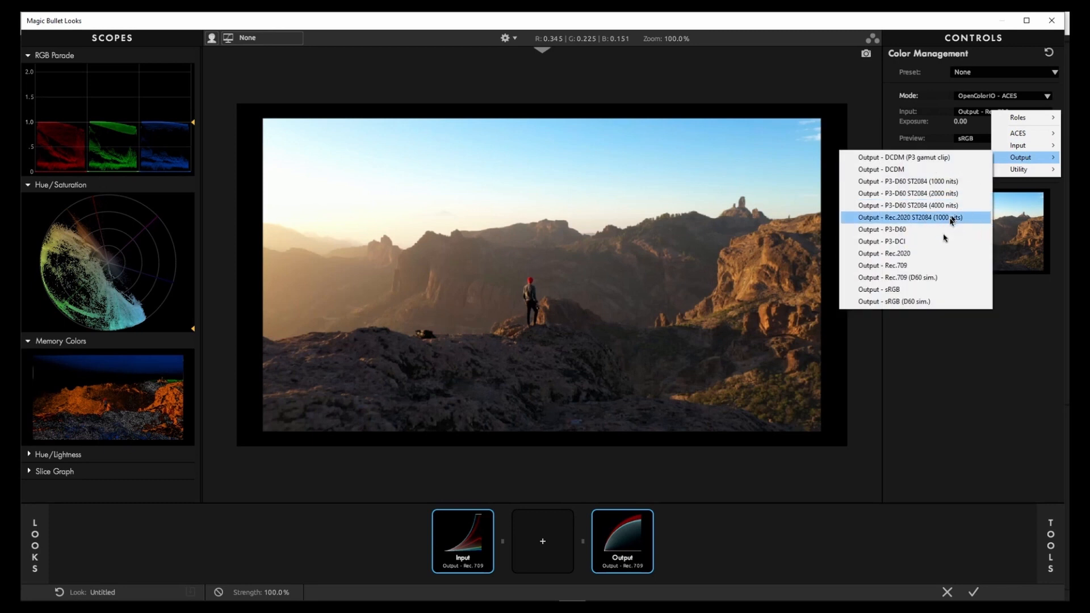
{"action": "left_click", "coordinate": [934, 265]}
{"action": "left_click", "coordinate": [983, 167]}
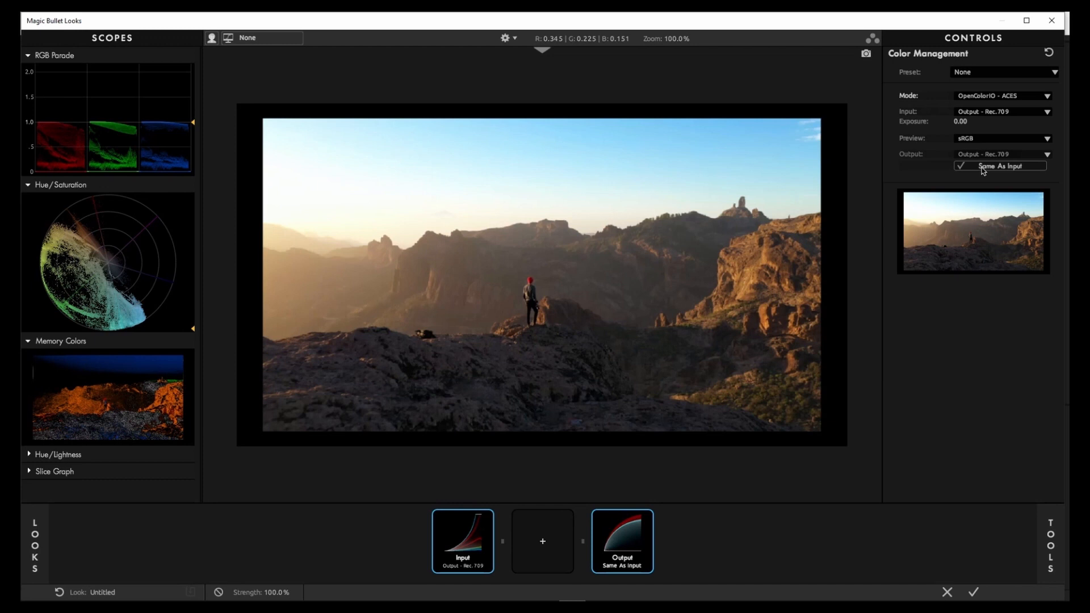
Step: Add the Exposure tool to the look and load the 1D sRGB Video color management preset
{"action": "left_click", "coordinate": [1050, 545]}
{"action": "double_click", "coordinate": [785, 101]}
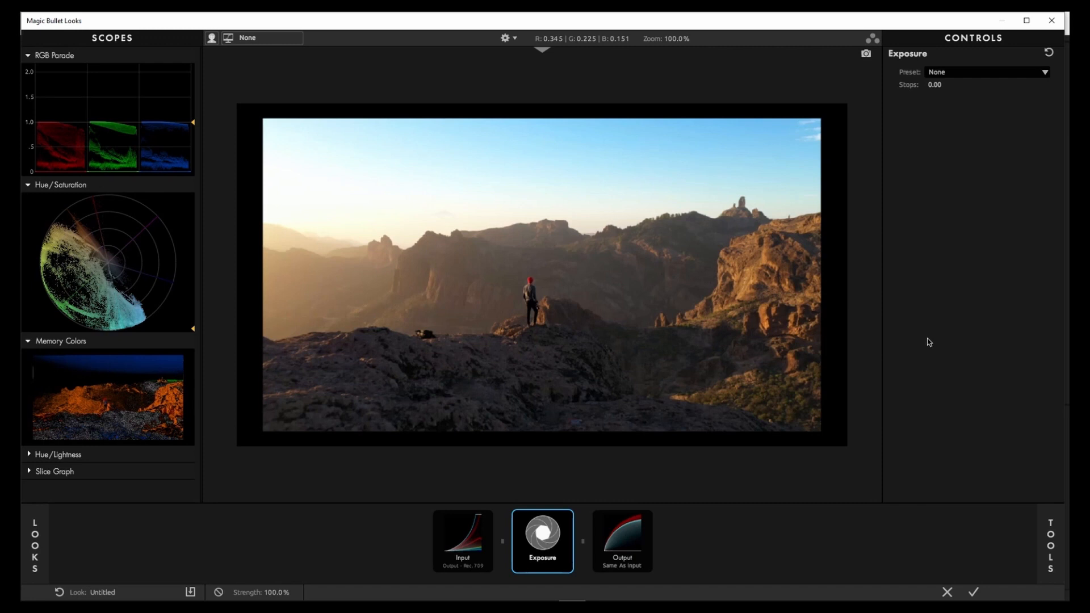
{"action": "left_click", "coordinate": [465, 550]}
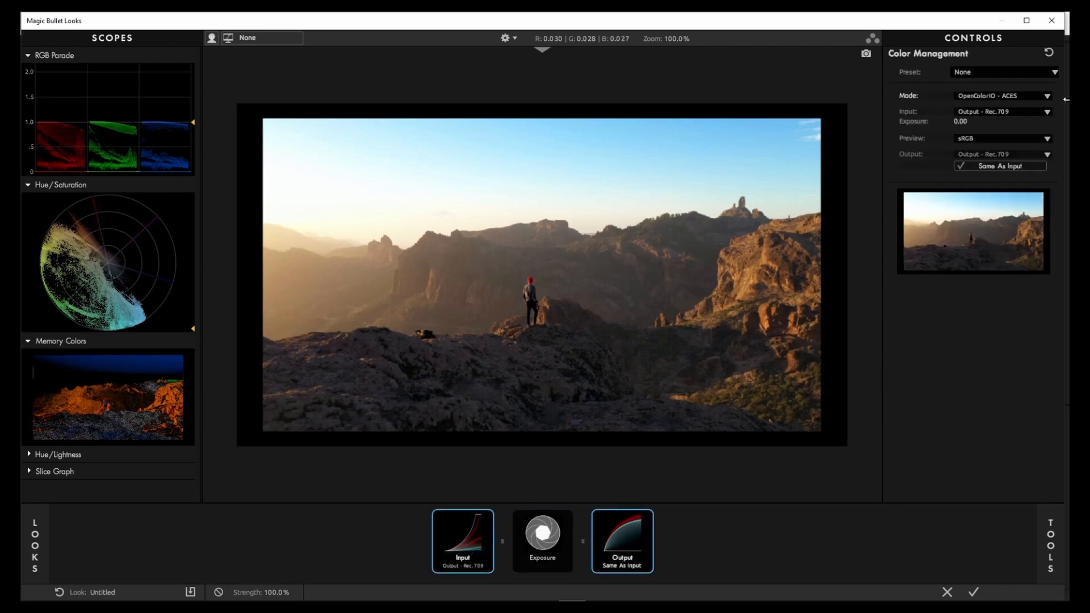
{"action": "left_click", "coordinate": [1015, 73]}
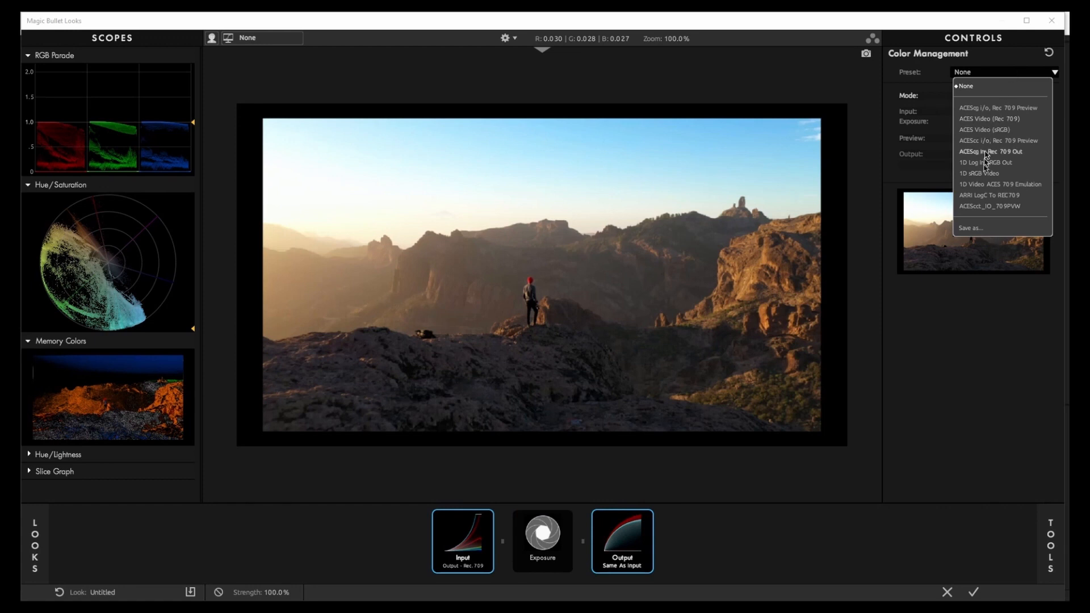
{"action": "left_click", "coordinate": [984, 176]}
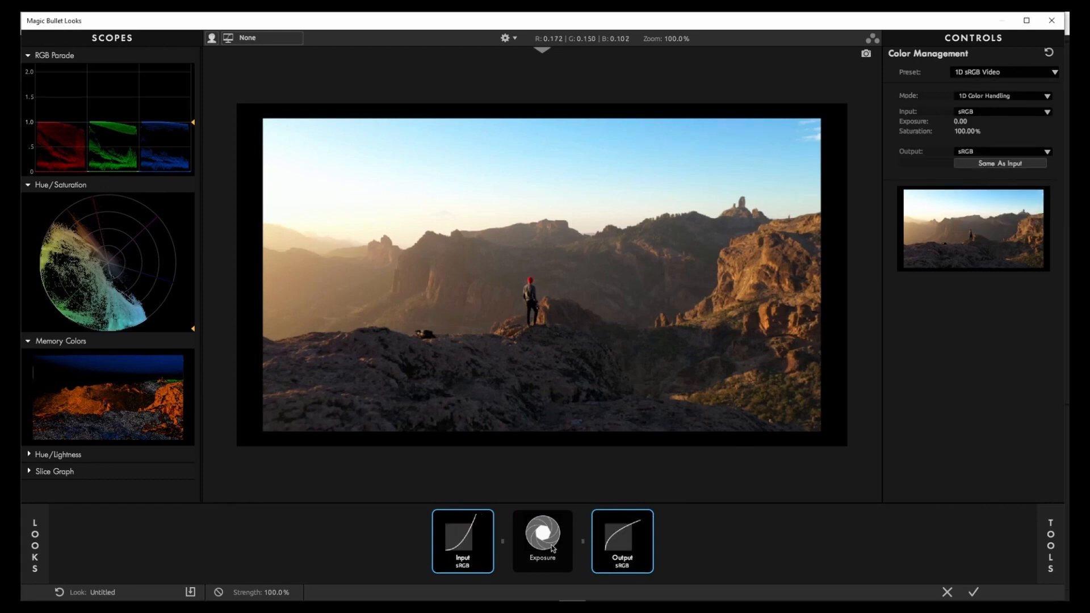
Step: Set the Exposure tool's stops to -1
{"action": "left_click", "coordinate": [543, 537]}
{"action": "left_click", "coordinate": [937, 85]}
{"action": "type", "text": "-1"}
{"action": "key", "text": "Return"}
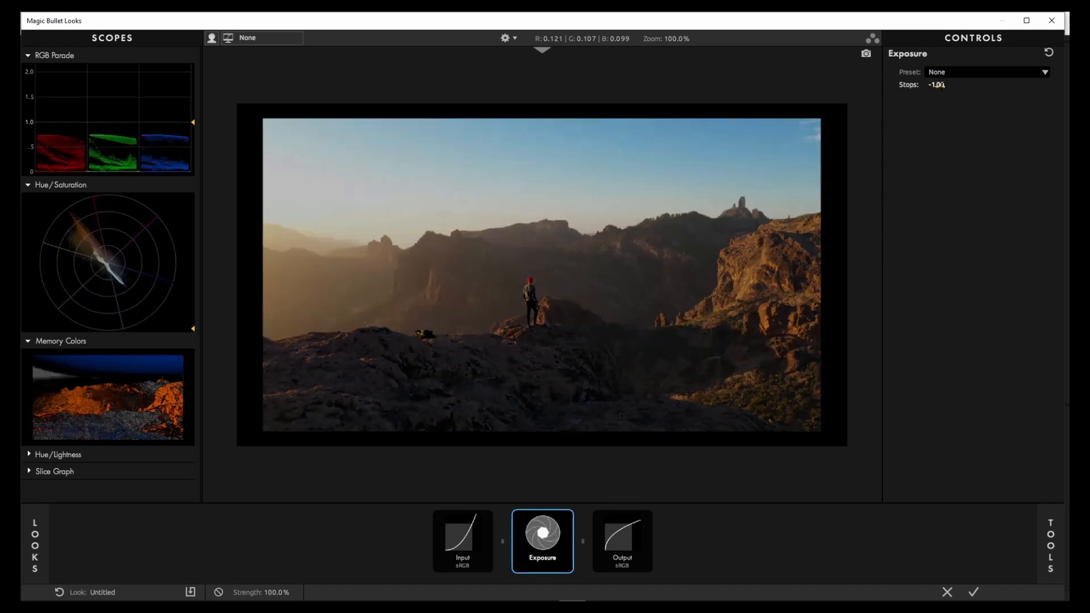
Step: Switch color management to the ACES Video (sRGB) preset
{"action": "left_click", "coordinate": [470, 551]}
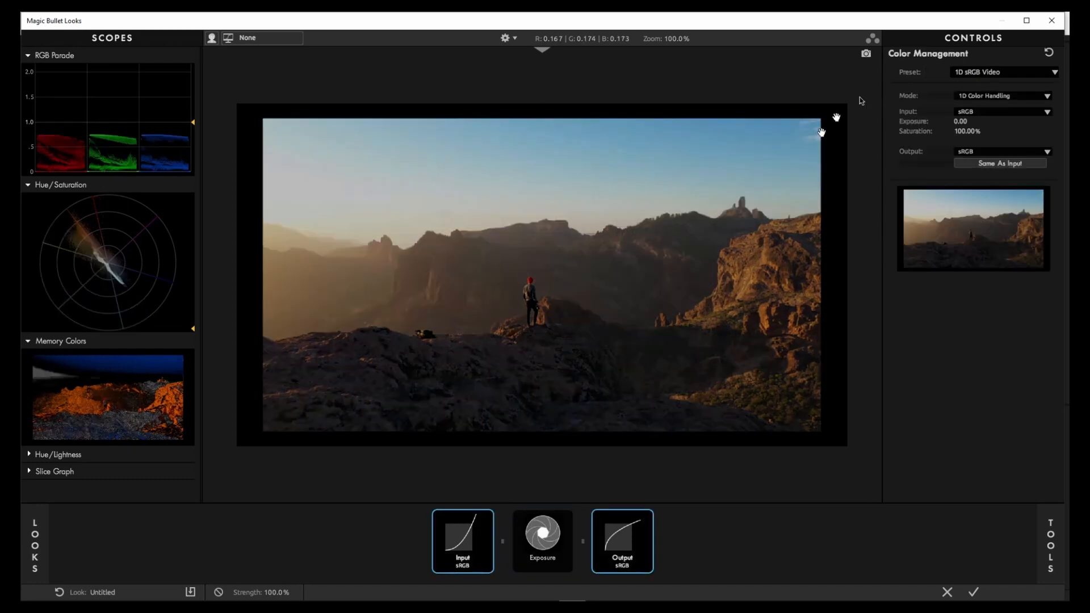
{"action": "left_click", "coordinate": [977, 73]}
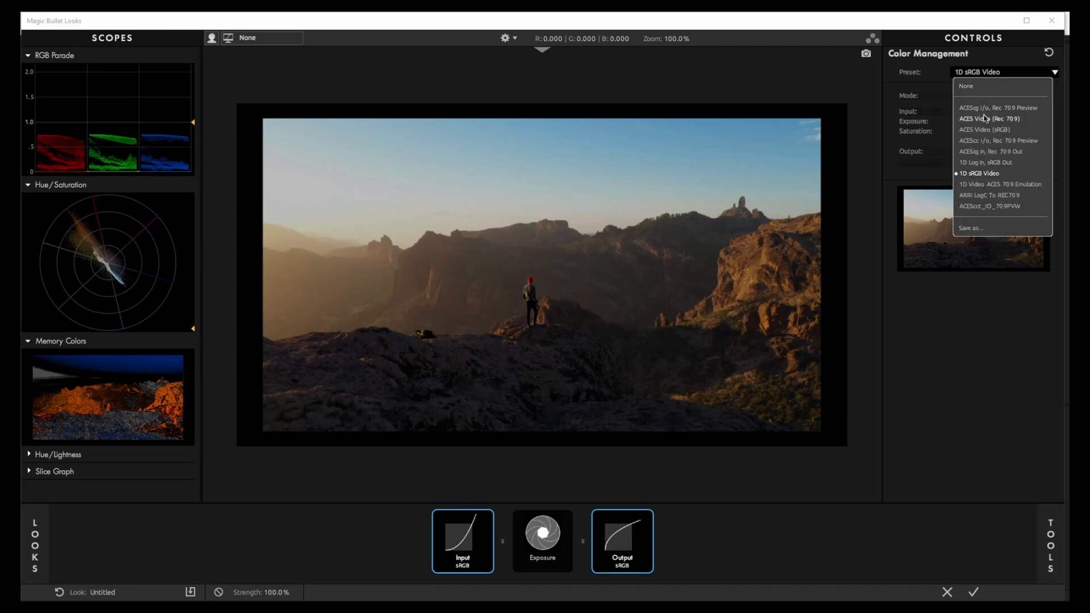
{"action": "left_click", "coordinate": [987, 130]}
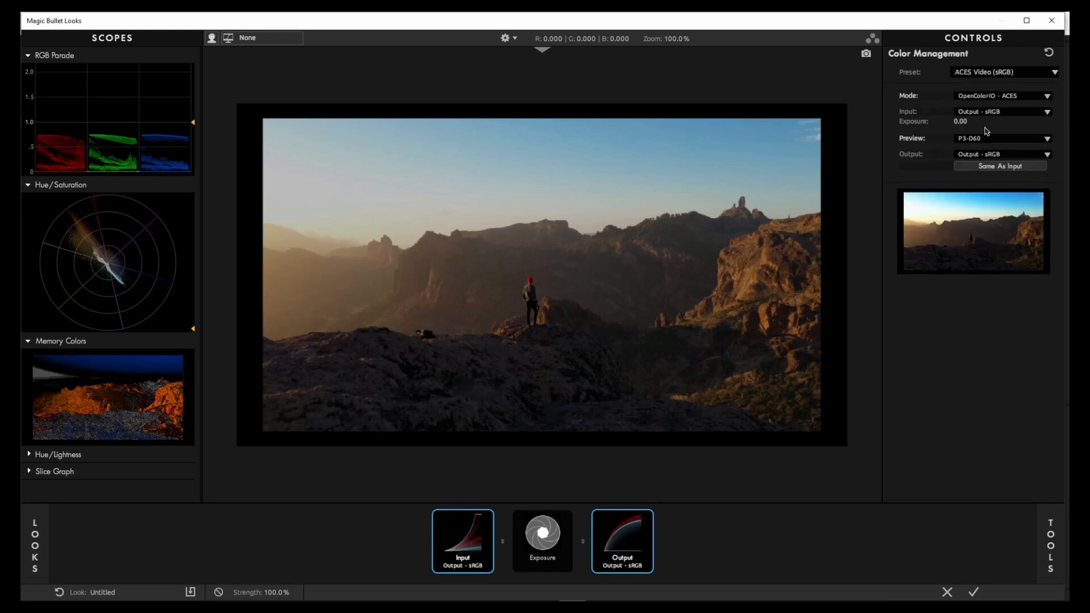
Step: Compare the image with the Exposure tool disabled and enabled, leaving it enabled
{"action": "left_click", "coordinate": [558, 545]}
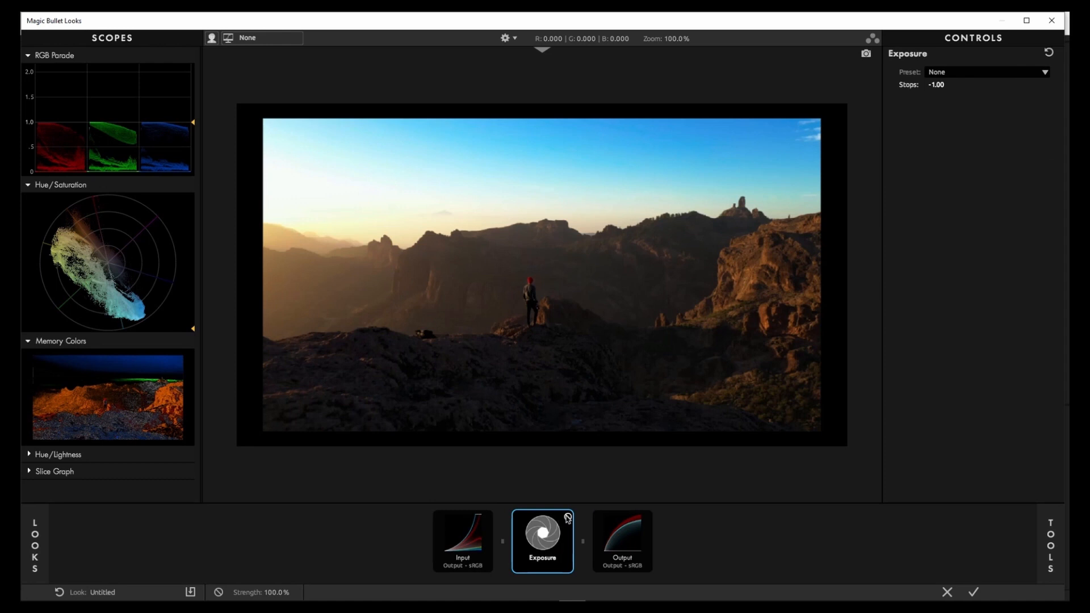
{"action": "left_click", "coordinate": [568, 517]}
{"action": "left_click", "coordinate": [568, 517]}
{"action": "left_click", "coordinate": [568, 518]}
{"action": "left_click", "coordinate": [568, 517]}
Step: Compare the 1D sRGB Video preset with ACES Video (sRGB), leaving color management on ACES Video (sRGB)
{"action": "left_click", "coordinate": [454, 546]}
{"action": "left_click", "coordinate": [976, 74]}
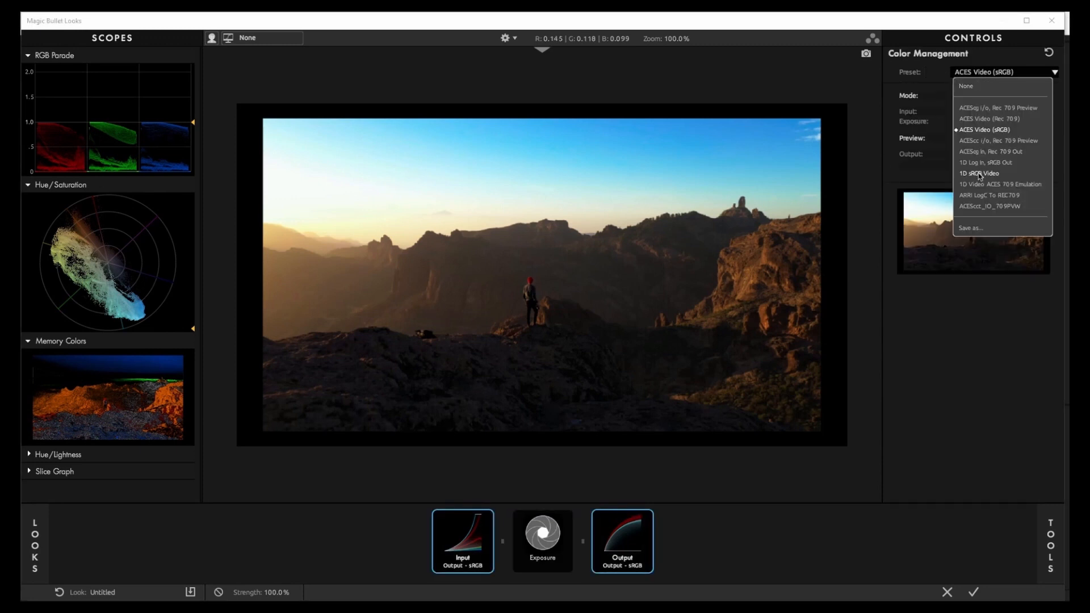
{"action": "left_click", "coordinate": [980, 173]}
{"action": "left_click", "coordinate": [996, 74]}
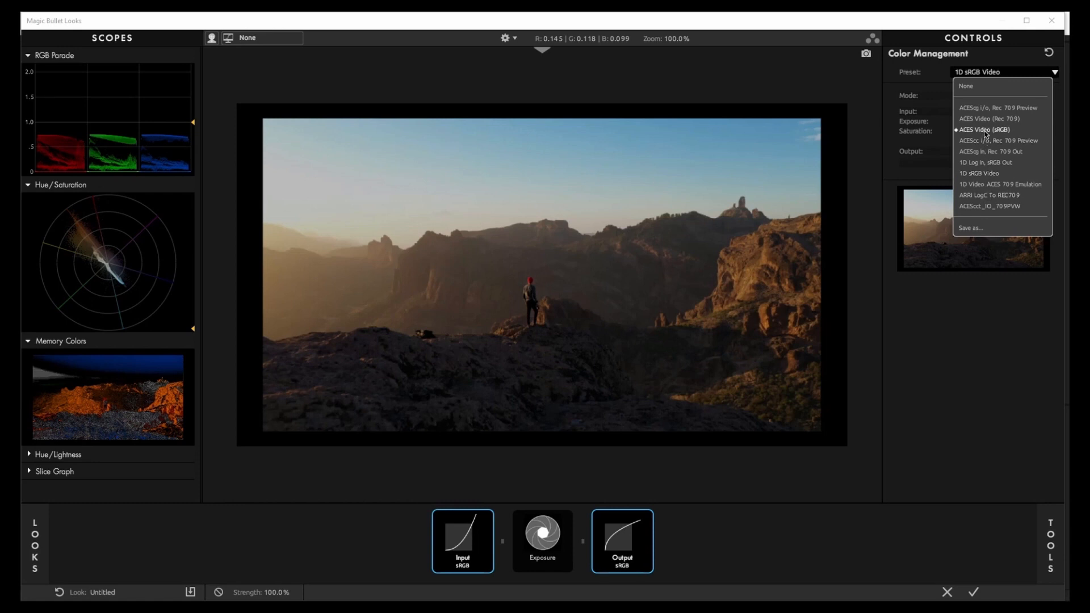
{"action": "left_click", "coordinate": [985, 130]}
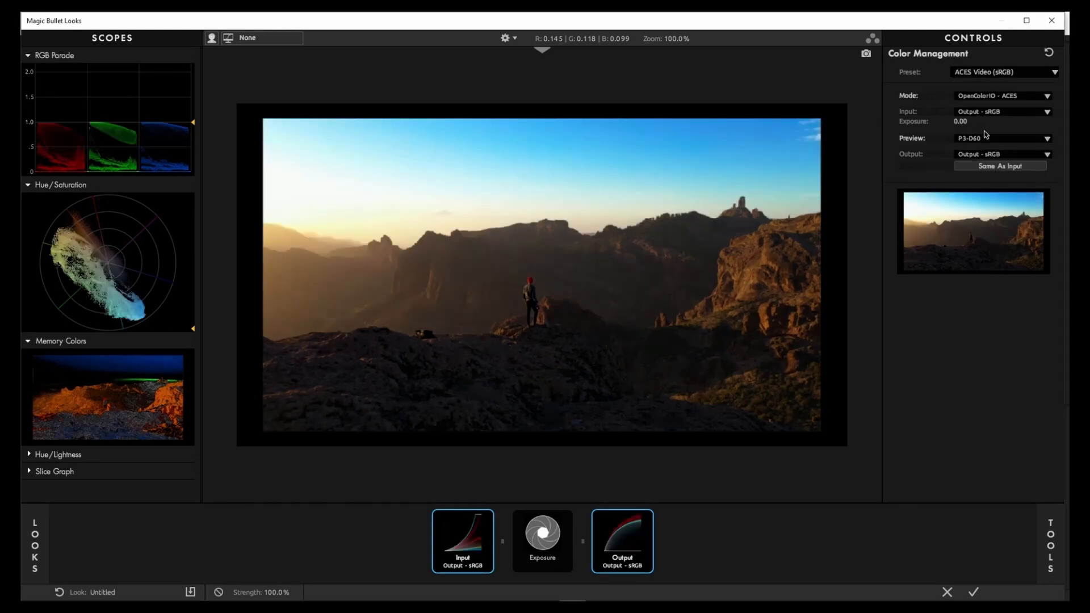
Step: Apply the current look and close the Premiere Pro project without saving its changes
{"action": "left_click", "coordinate": [974, 593]}
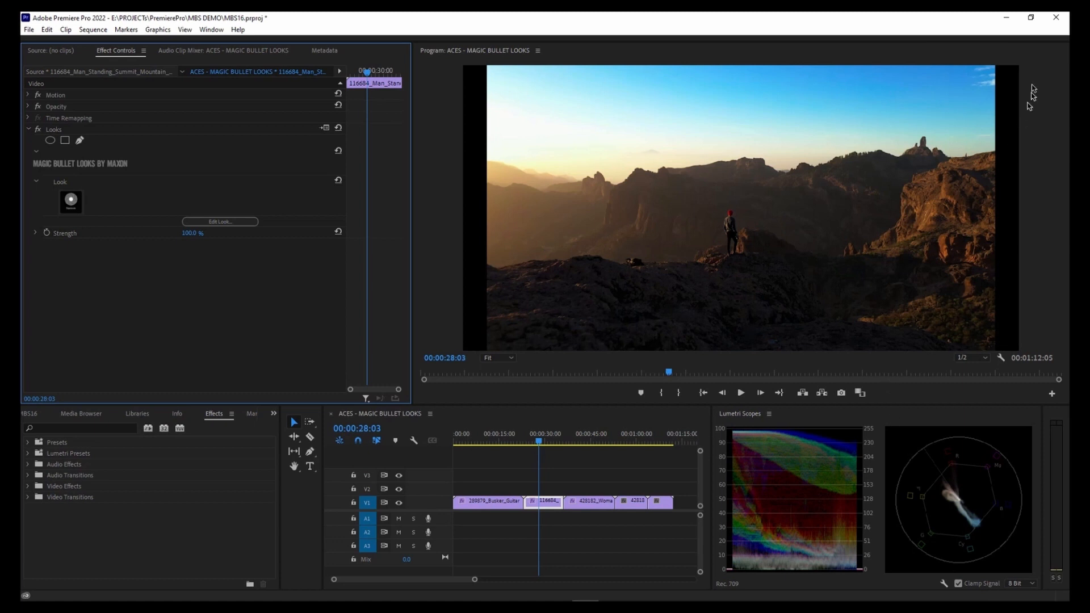
{"action": "left_click", "coordinate": [1055, 18]}
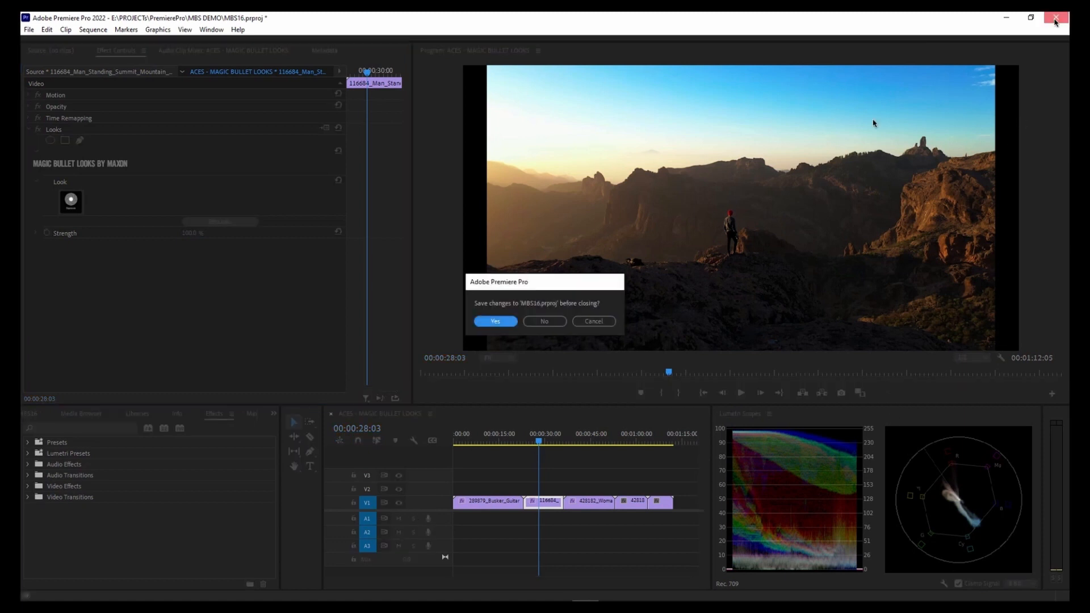
{"action": "left_click", "coordinate": [537, 321]}
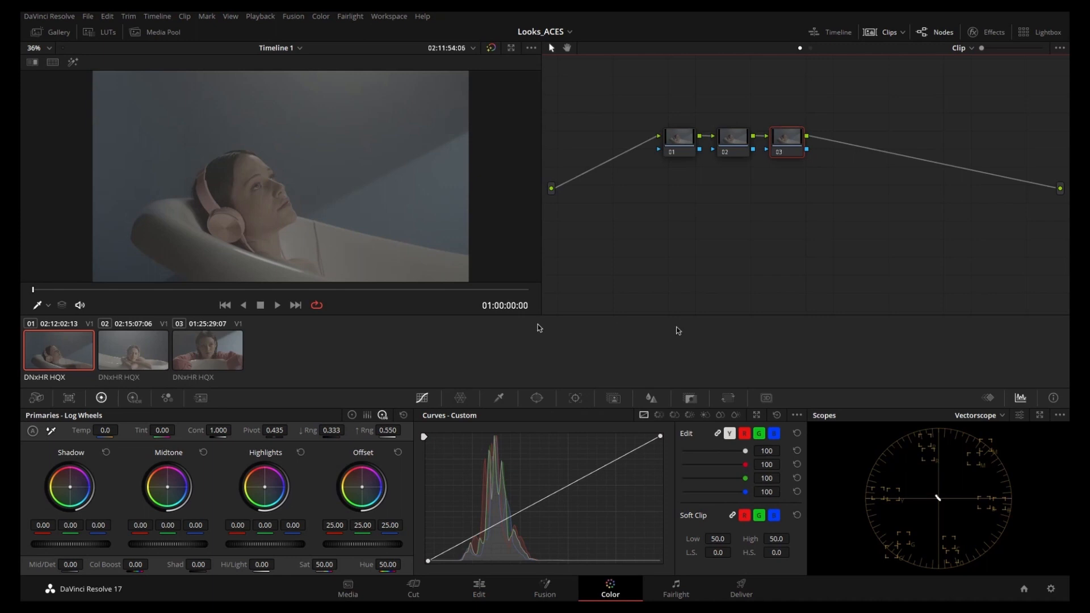
Step: In DaVinci Resolve's project settings, set the color science to ACEScct and the ACES output transform to Rec.709
{"action": "left_click", "coordinate": [1051, 588]}
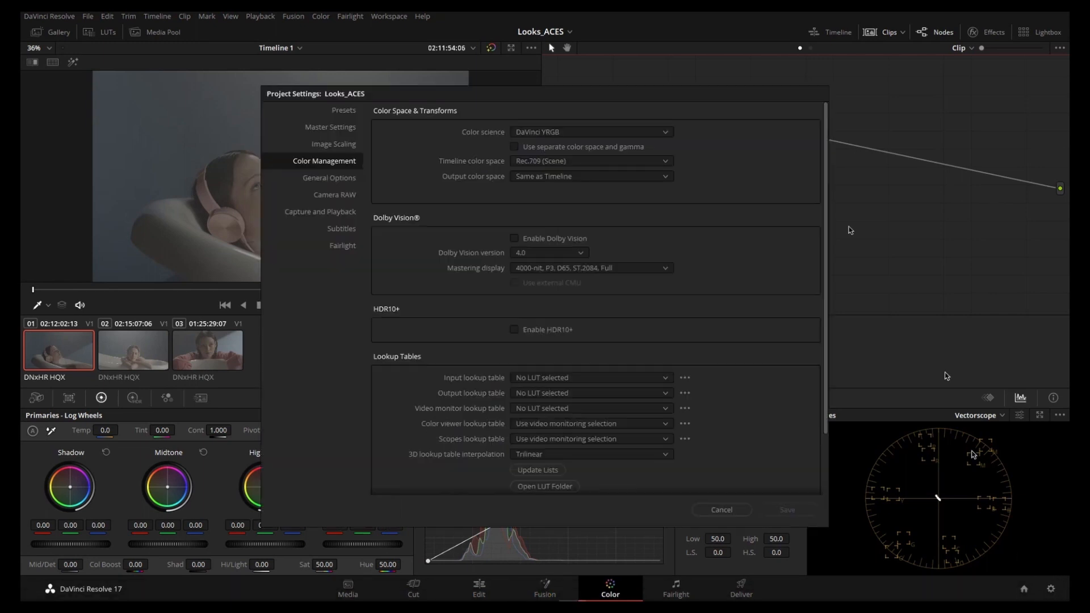
{"action": "left_click", "coordinate": [568, 133]}
{"action": "left_click", "coordinate": [556, 183]}
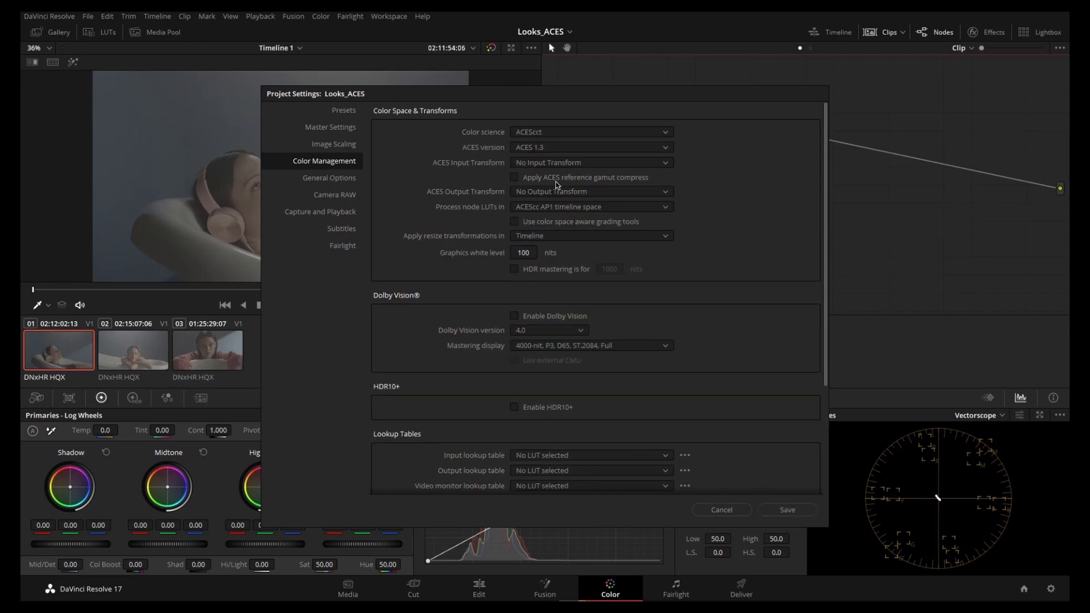
{"action": "left_click", "coordinate": [561, 193]}
{"action": "scroll", "coordinate": [562, 266], "scroll_direction": "down", "scroll_amount": 4}
{"action": "left_click", "coordinate": [547, 232]}
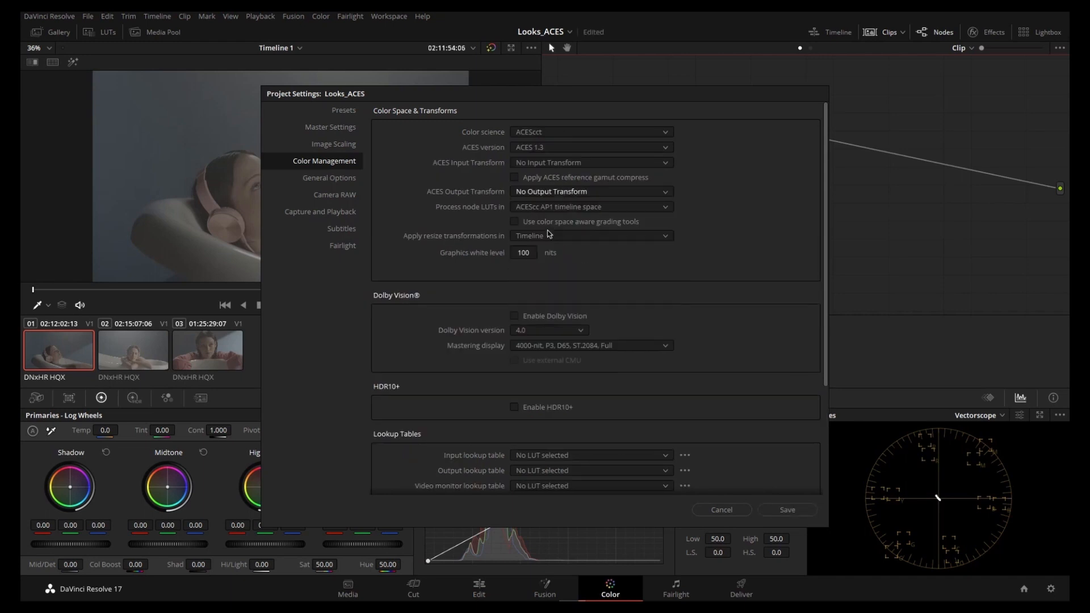
Step: Set the ACES input transform to Alexa and save the project settings
{"action": "left_click", "coordinate": [549, 164]}
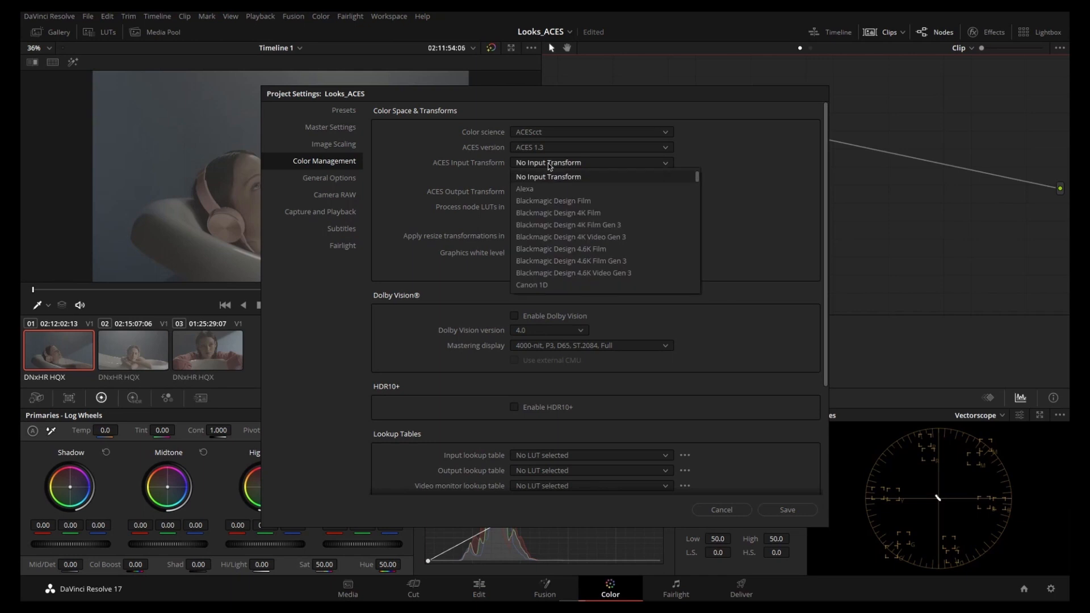
{"action": "left_click", "coordinate": [532, 190]}
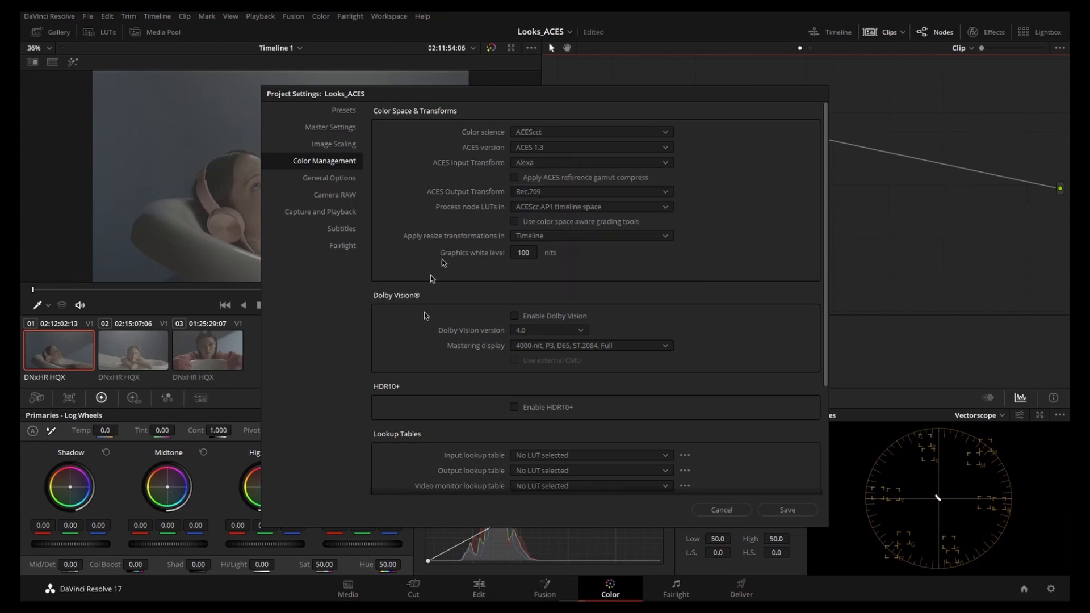
{"action": "left_click", "coordinate": [784, 511]}
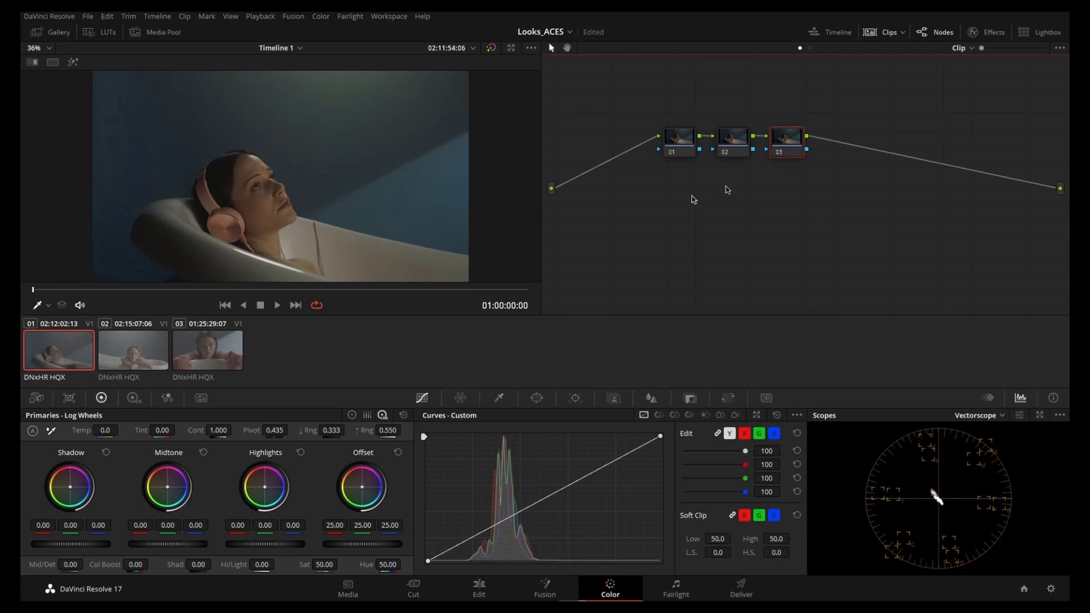
Step: Apply the Magic Bullet Looks effect to node 01 of the timeline-level node graph and open its look for editing
{"action": "left_click", "coordinate": [974, 31]}
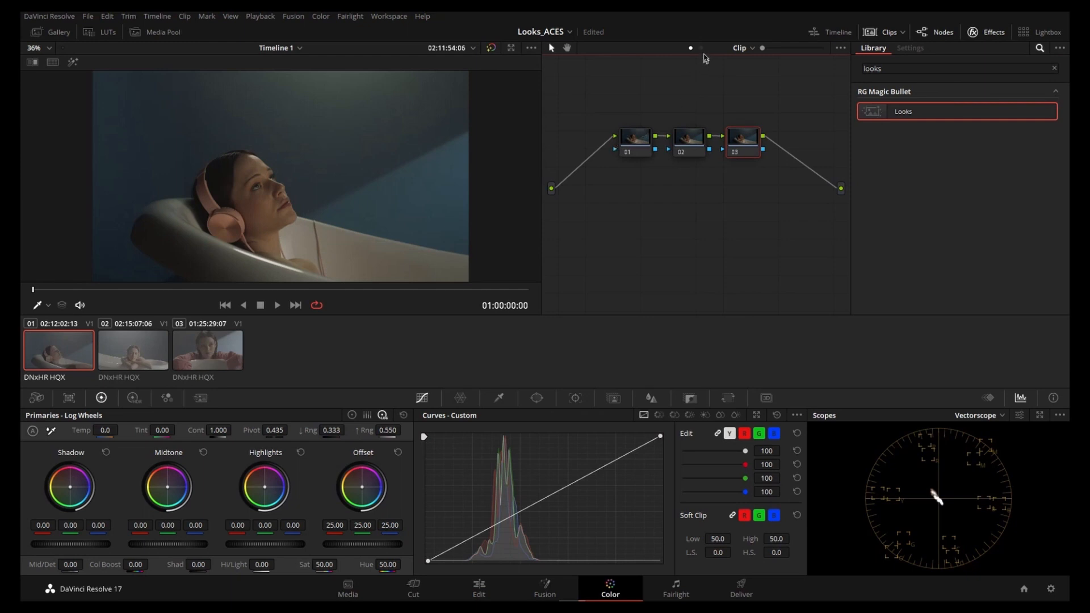
{"action": "left_click", "coordinate": [702, 49]}
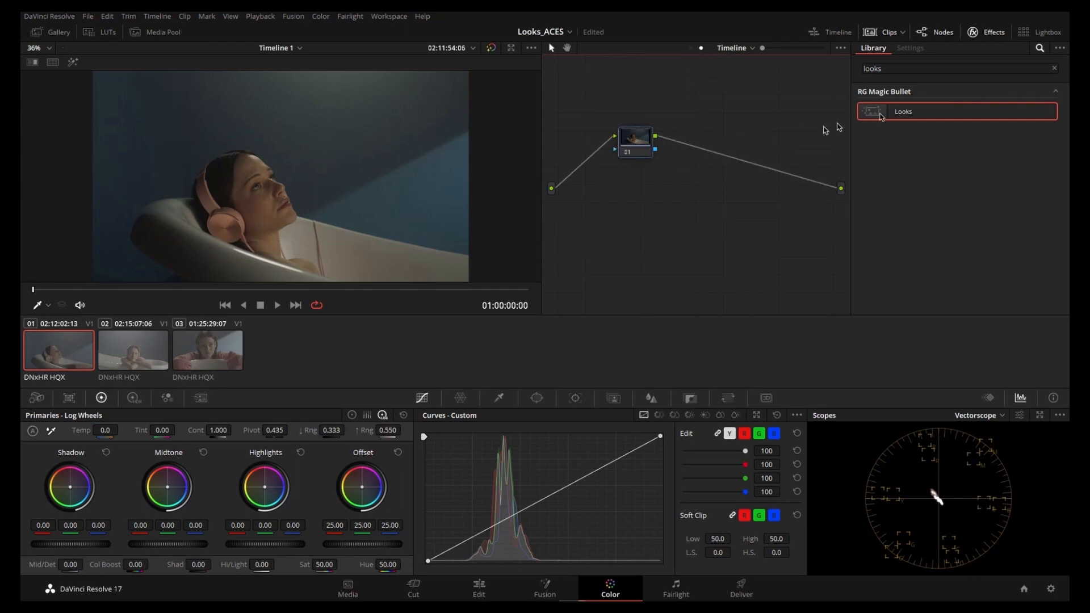
{"action": "left_click_drag", "start_coordinate": [895, 112], "coordinate": [644, 146]}
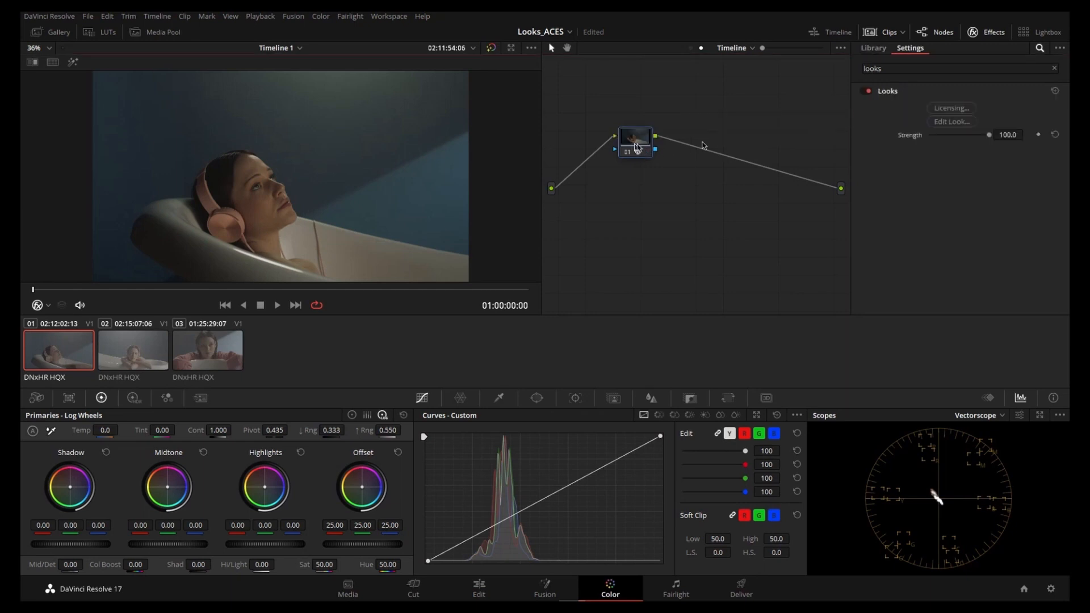
{"action": "left_click", "coordinate": [936, 126]}
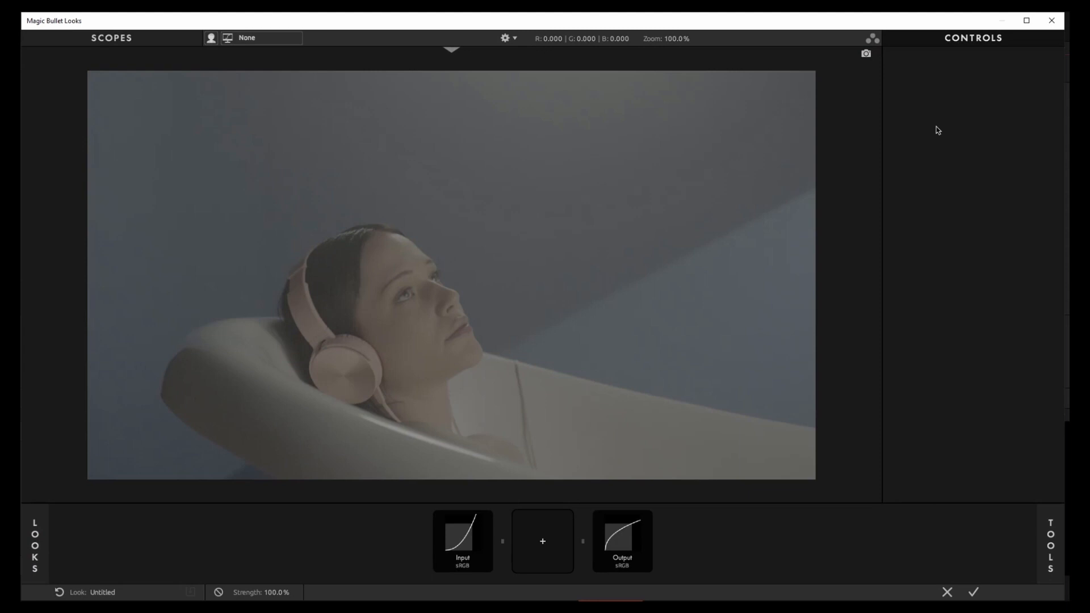
Step: Set the look's color management mode to OpenColorIO - ACES with ACES - ACEScct as the input
{"action": "left_click", "coordinate": [457, 547]}
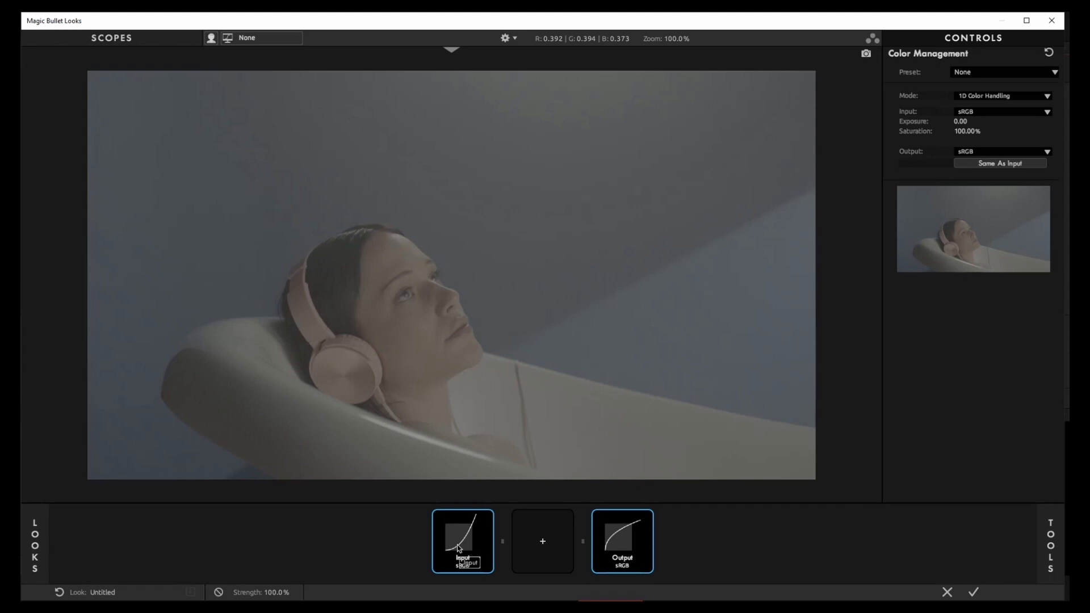
{"action": "left_click", "coordinate": [1004, 96]}
{"action": "left_click", "coordinate": [1003, 119]}
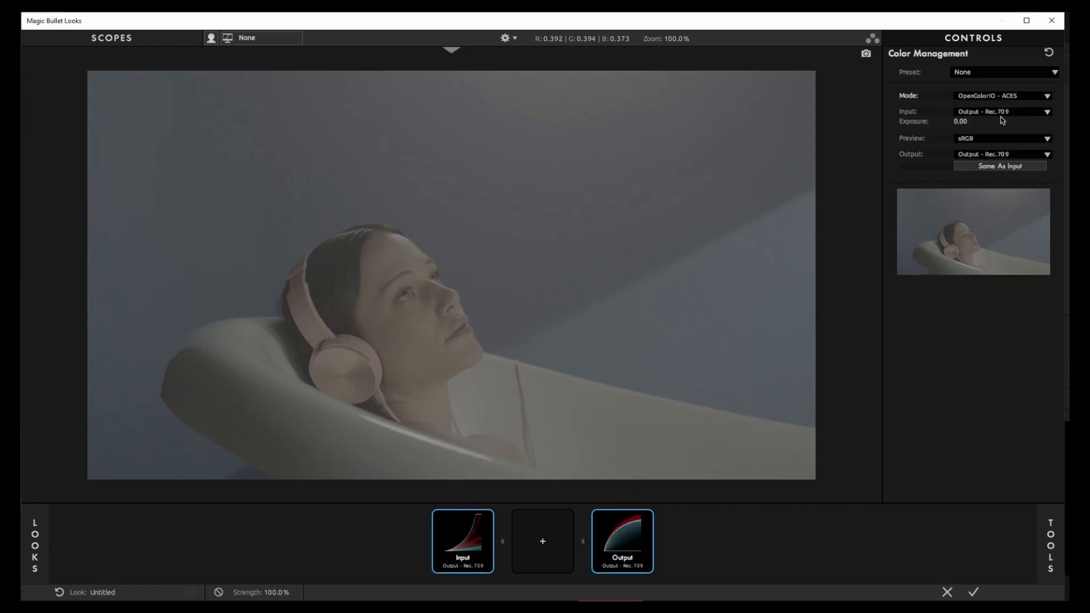
{"action": "left_click", "coordinate": [1005, 114]}
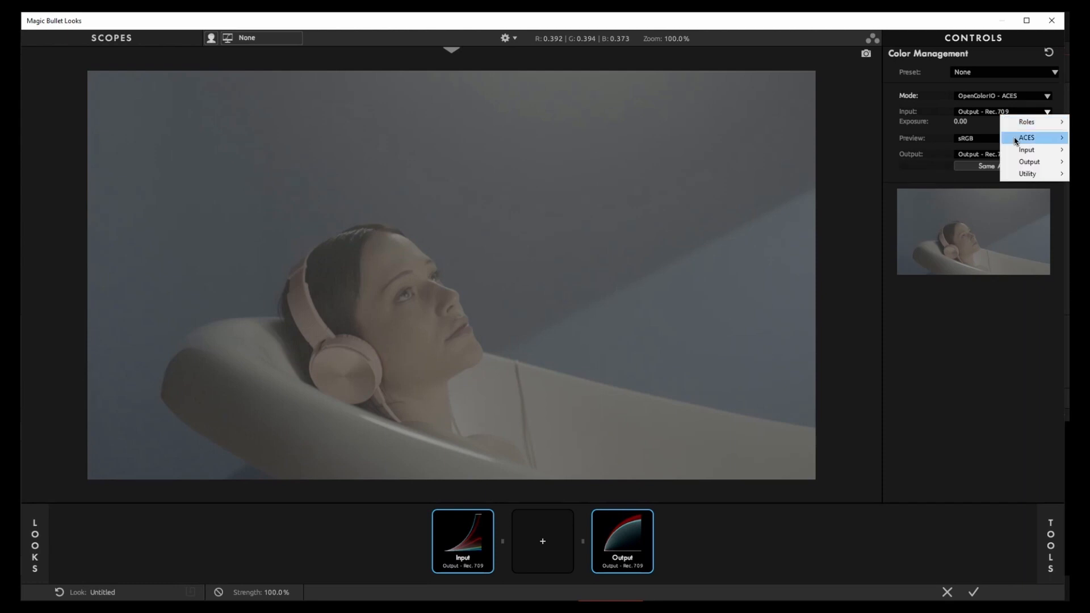
{"action": "mouse_move", "coordinate": [1022, 138]}
{"action": "left_click", "coordinate": [954, 163]}
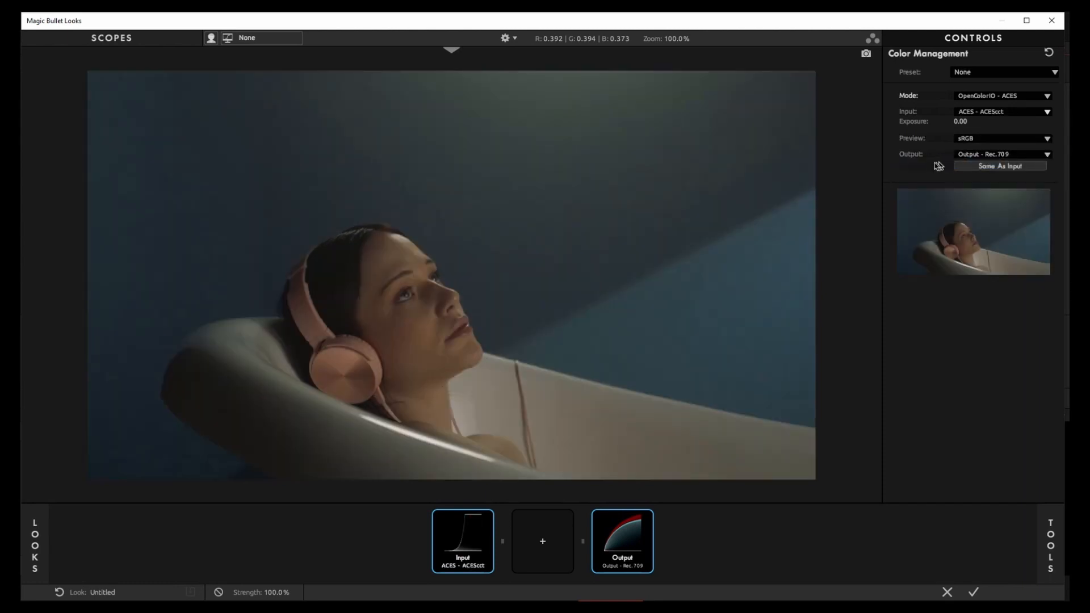
Step: Make the color management output the same as the input and set the preview to Rec.709
{"action": "left_click", "coordinate": [1000, 167]}
{"action": "left_click", "coordinate": [1000, 139]}
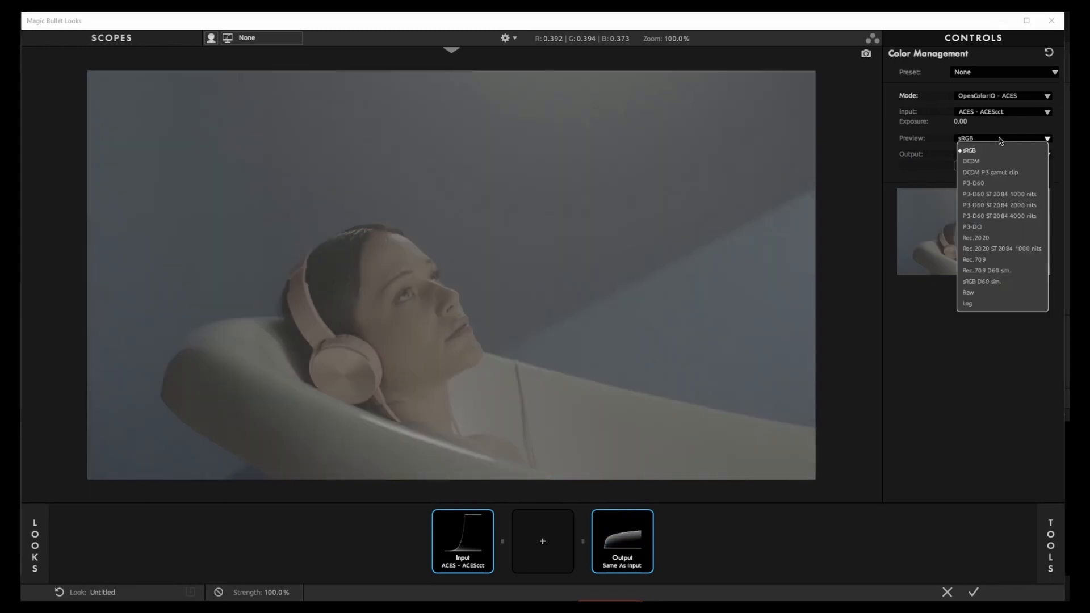
{"action": "left_click", "coordinate": [977, 260]}
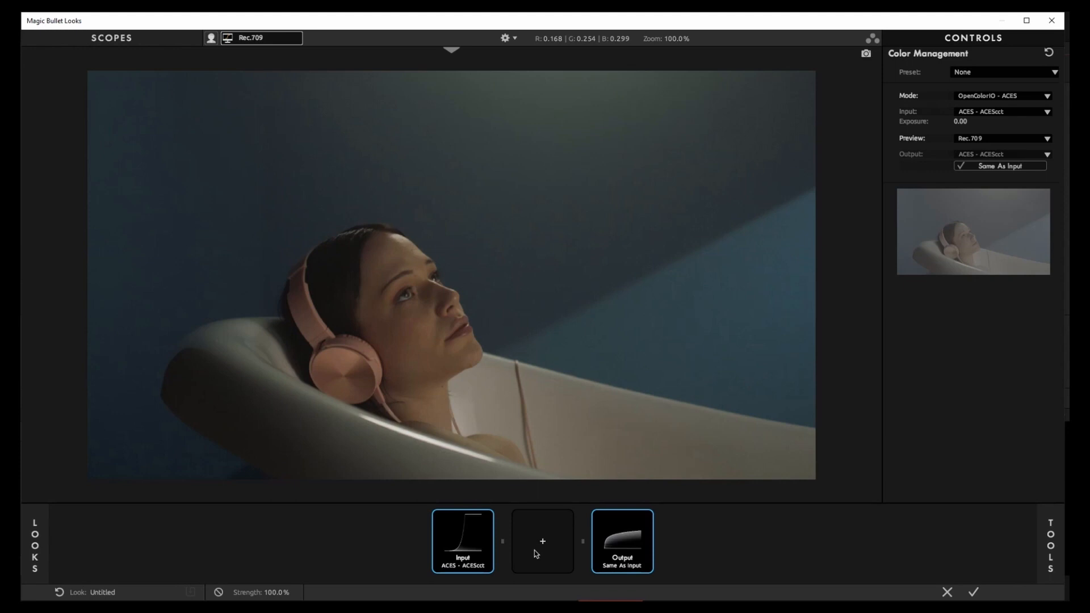
Step: Compare the Looks preview side by side with the DaVinci Resolve viewer, ending with the Looks window maximized
{"action": "left_click", "coordinate": [1027, 20]}
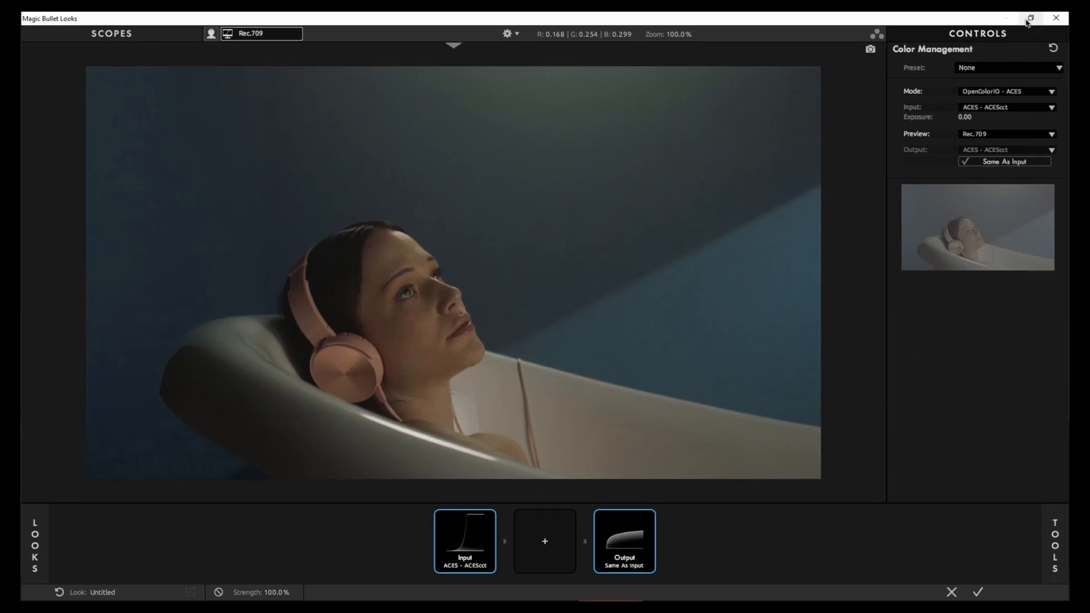
{"action": "double_click", "coordinate": [56, 17]}
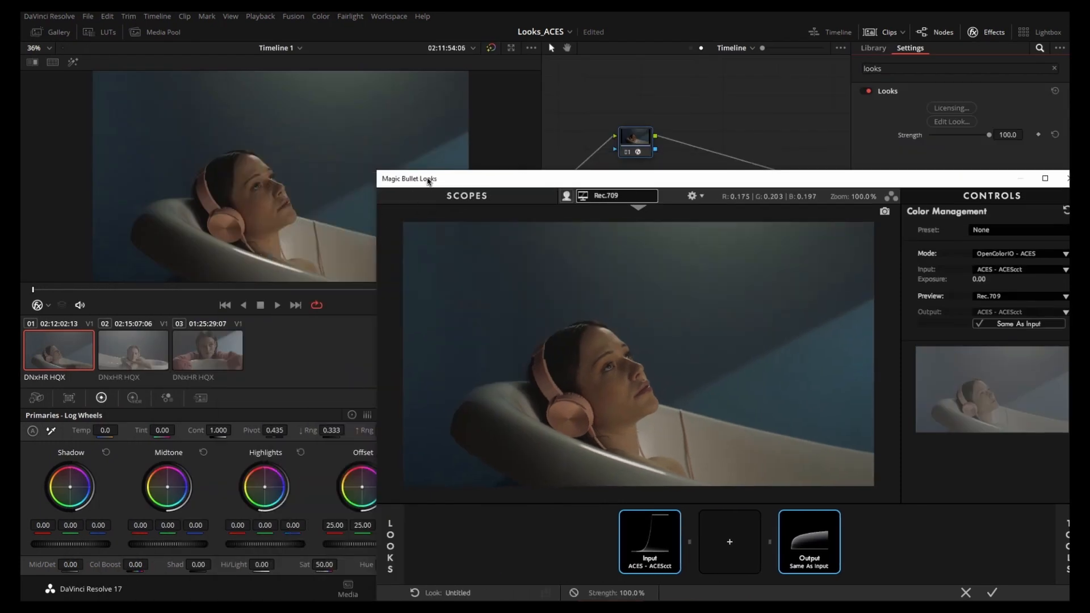
{"action": "left_click_drag", "start_coordinate": [427, 175], "coordinate": [411, 38]}
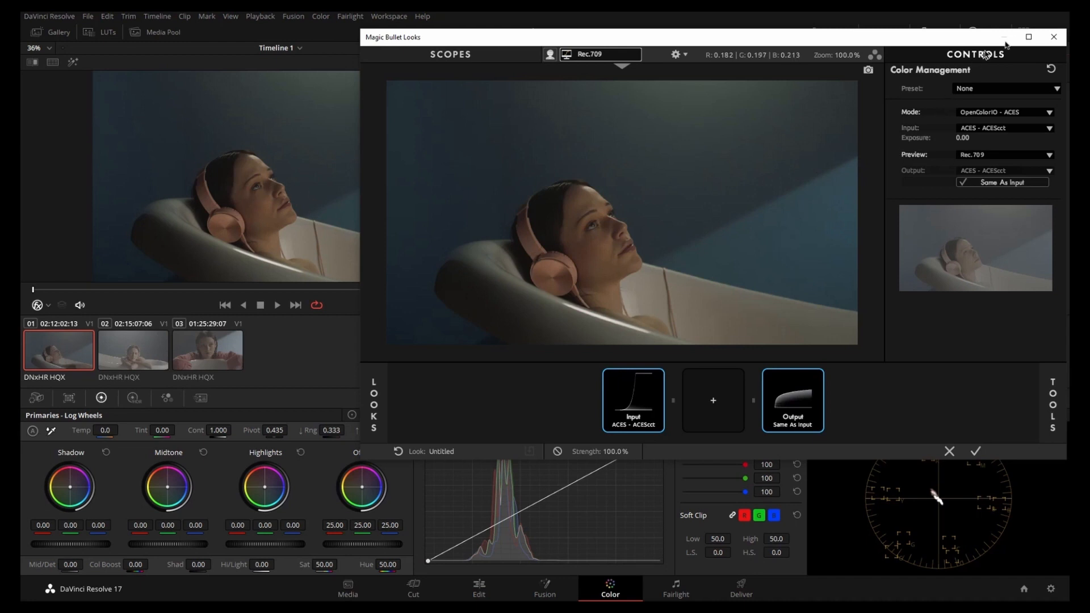
{"action": "left_click", "coordinate": [1029, 37]}
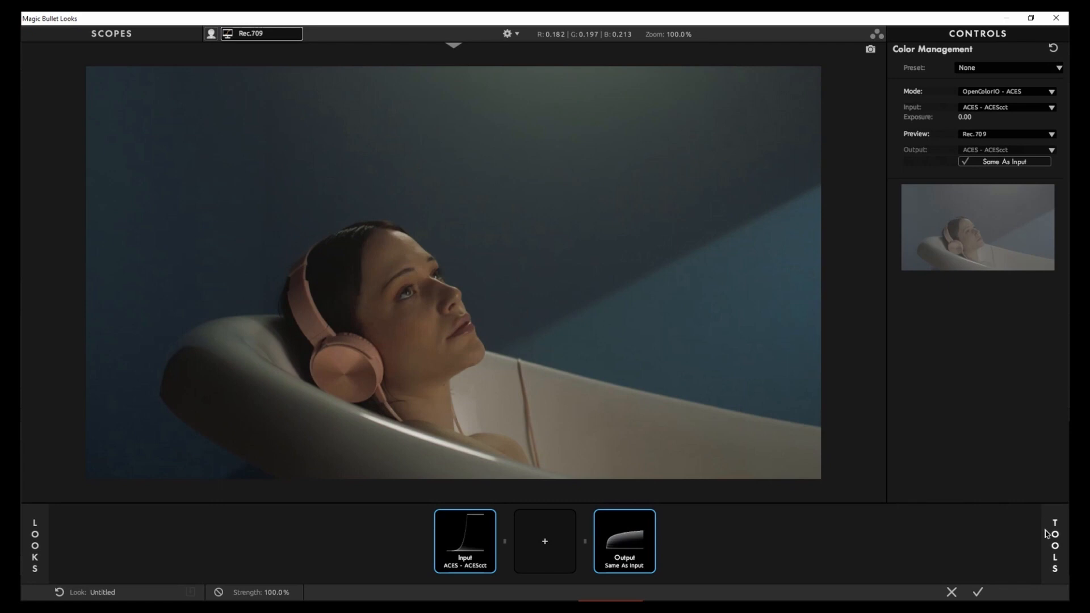
Step: Add the Film Print tool to the look and apply the look to the timeline
{"action": "mouse_move", "coordinate": [1050, 534]}
{"action": "scroll", "coordinate": [956, 443], "scroll_direction": "down", "scroll_amount": 5}
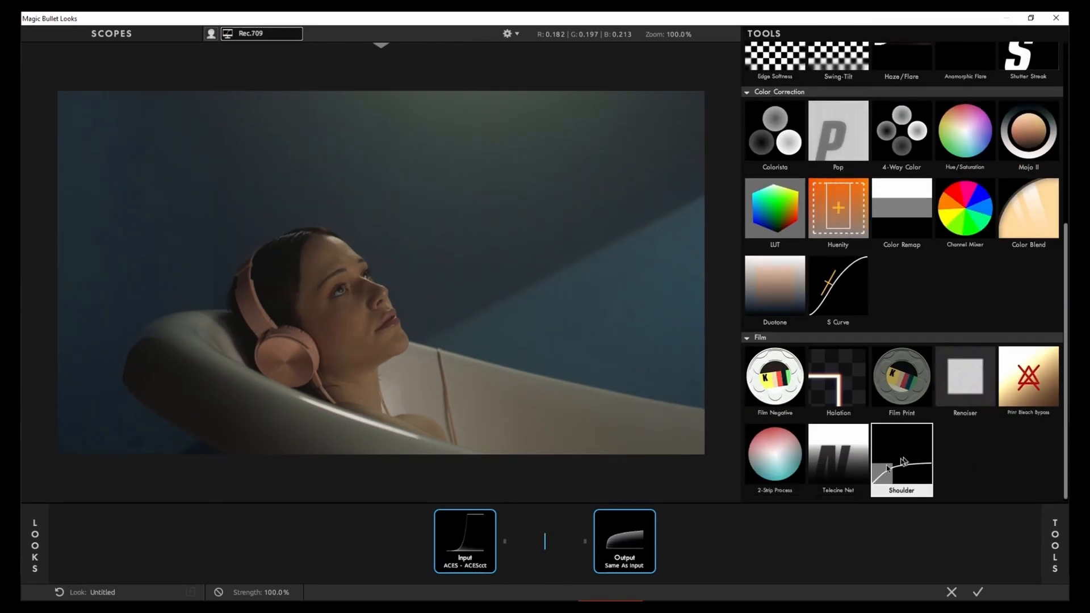
{"action": "left_click", "coordinate": [902, 396]}
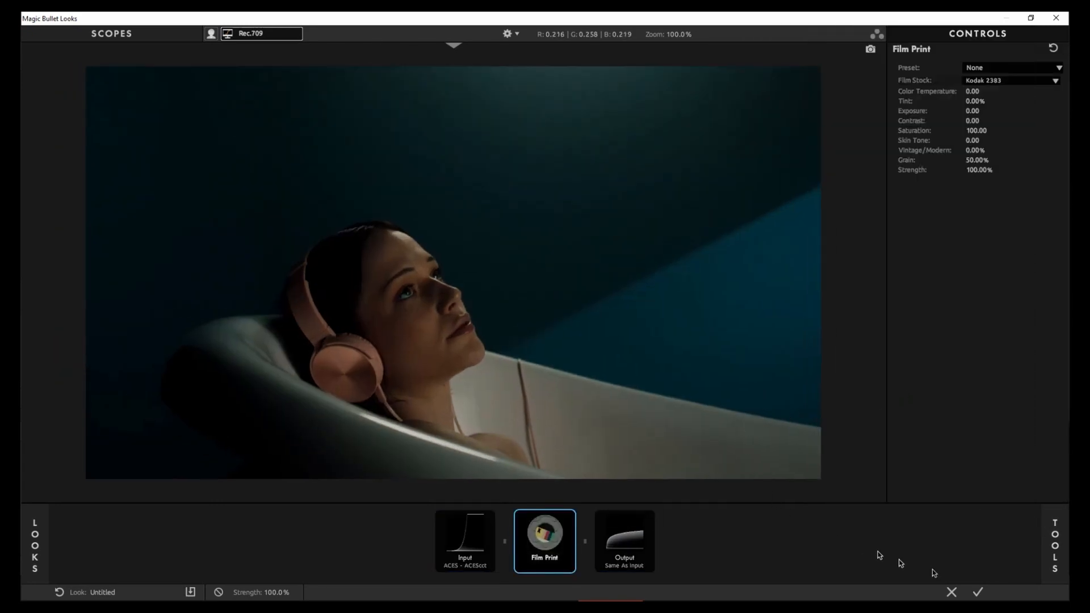
{"action": "left_click", "coordinate": [979, 593]}
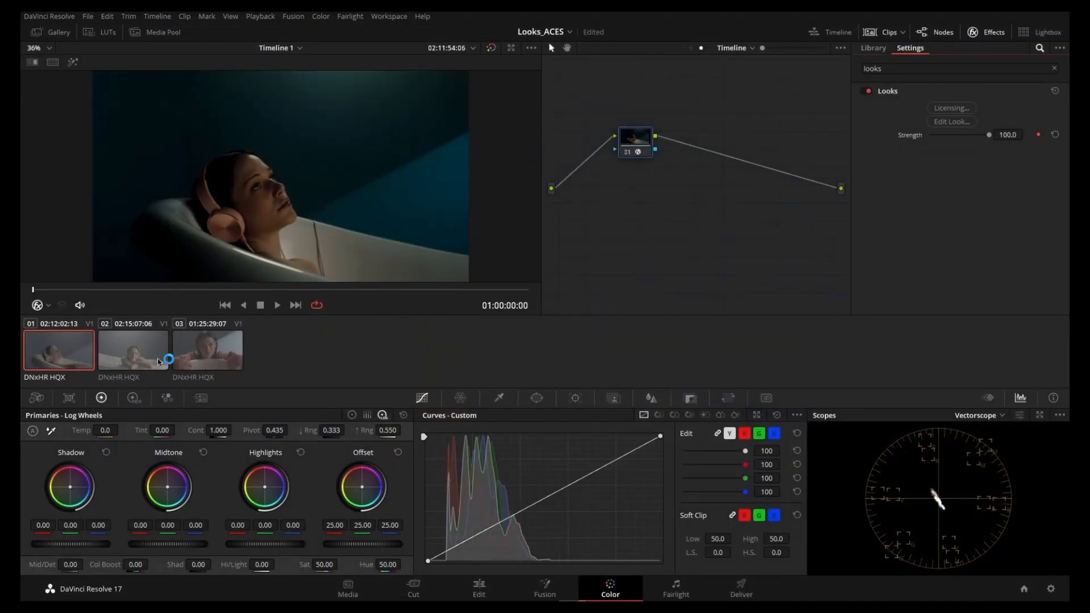
Step: Review the timeline-wide look on clips 02 and 03, ending on clip 02
{"action": "left_click", "coordinate": [147, 359]}
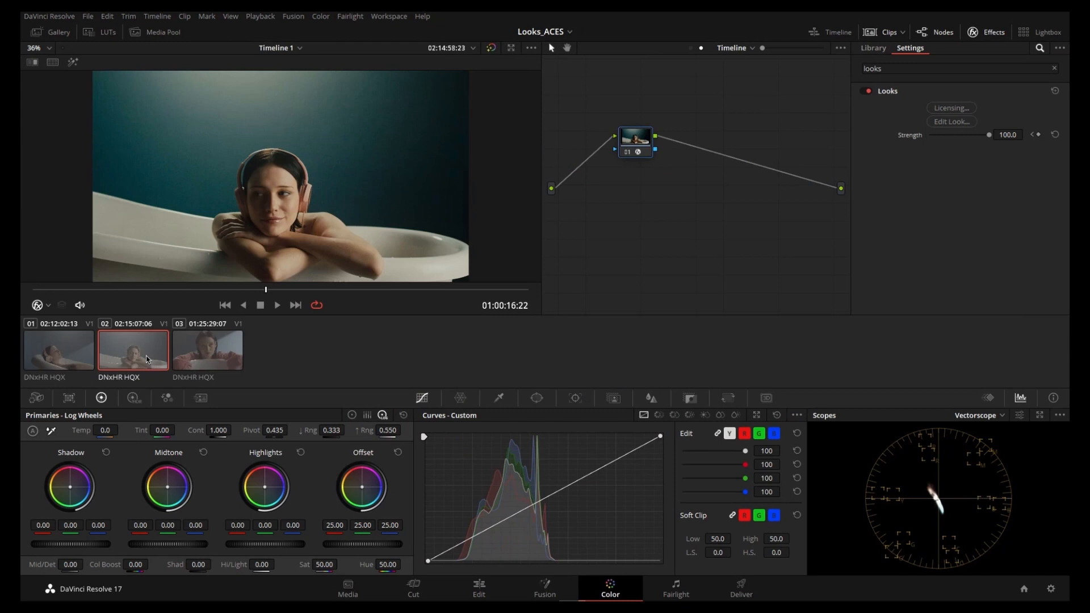
{"action": "left_click", "coordinate": [192, 350]}
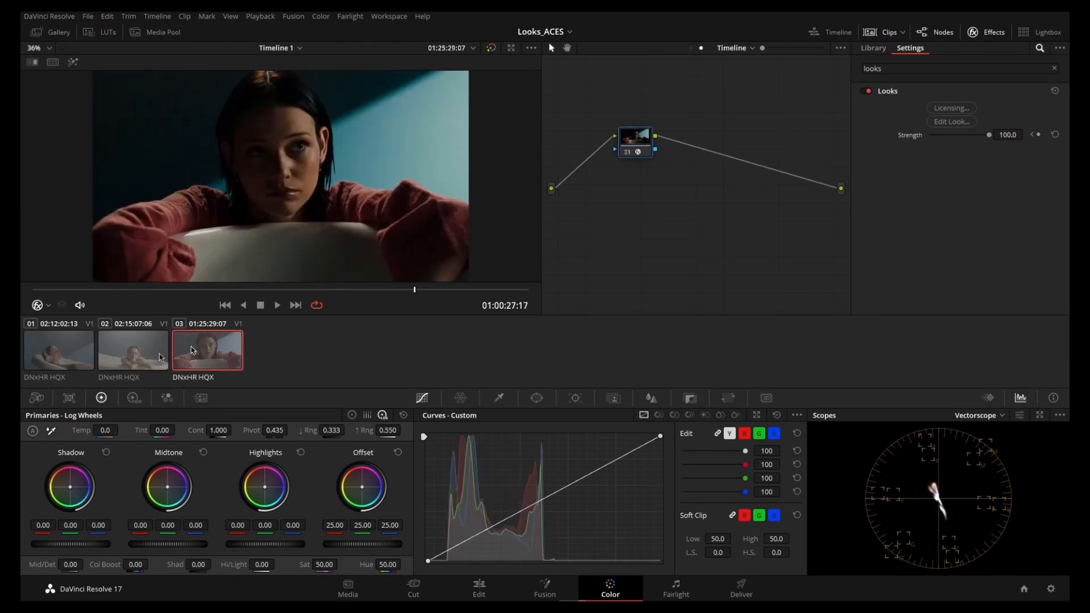
{"action": "left_click", "coordinate": [144, 355]}
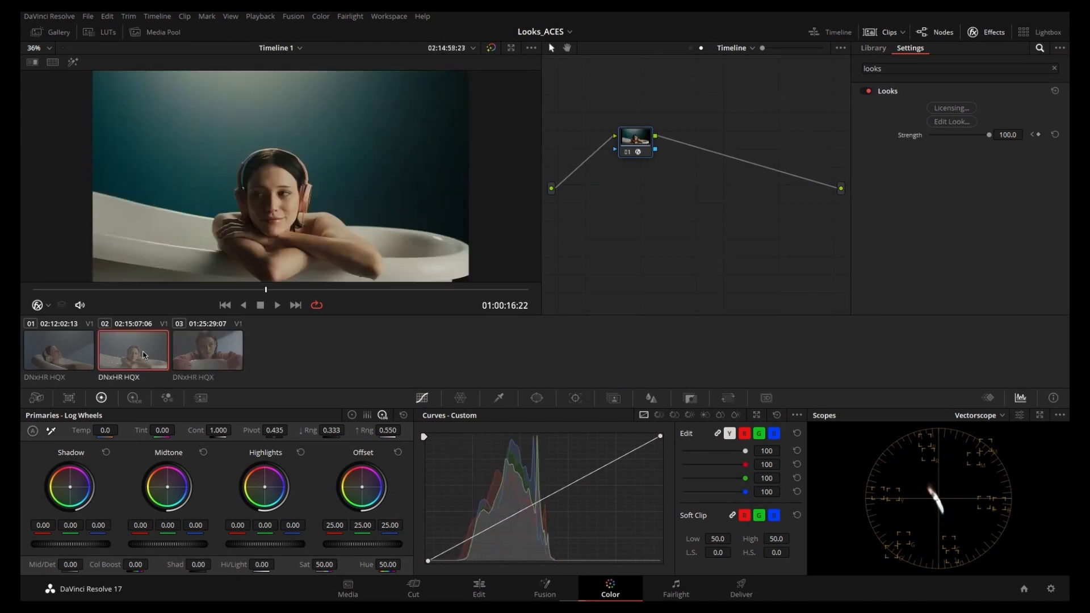